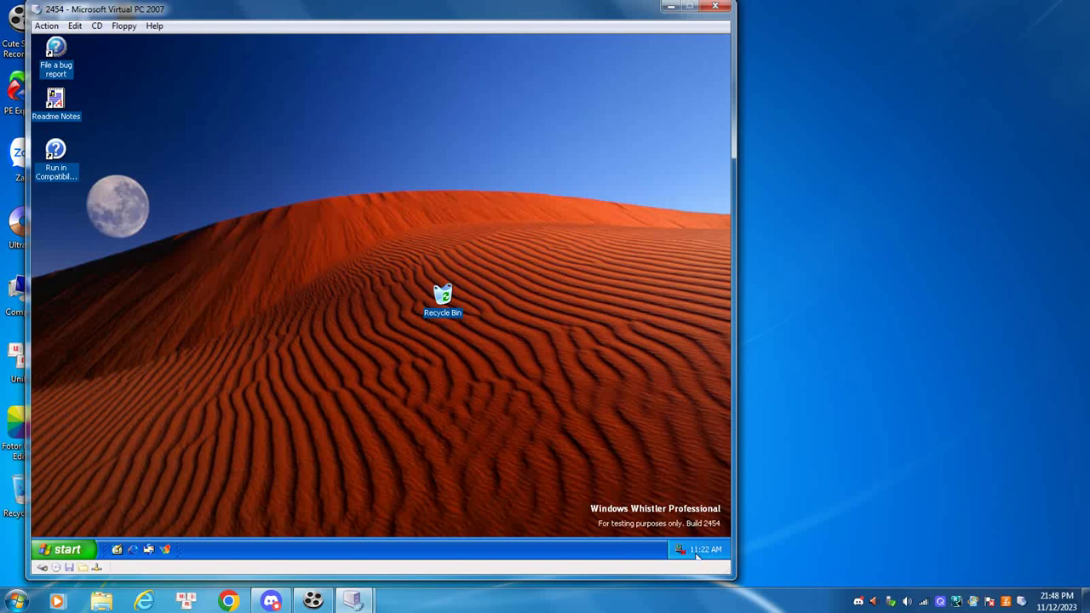
# - Open the File a bug report page from the desktop, look through its form down to the submission options, and close it
pyautogui.moveTo(679, 553)
pyautogui.click(57, 54)
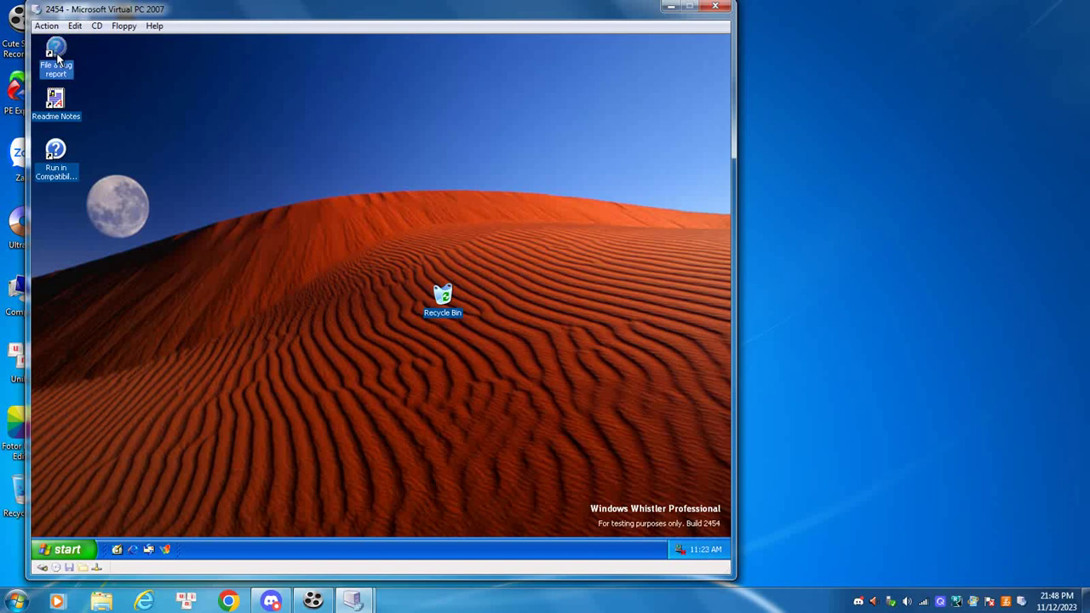
pyautogui.doubleClick(57, 54)
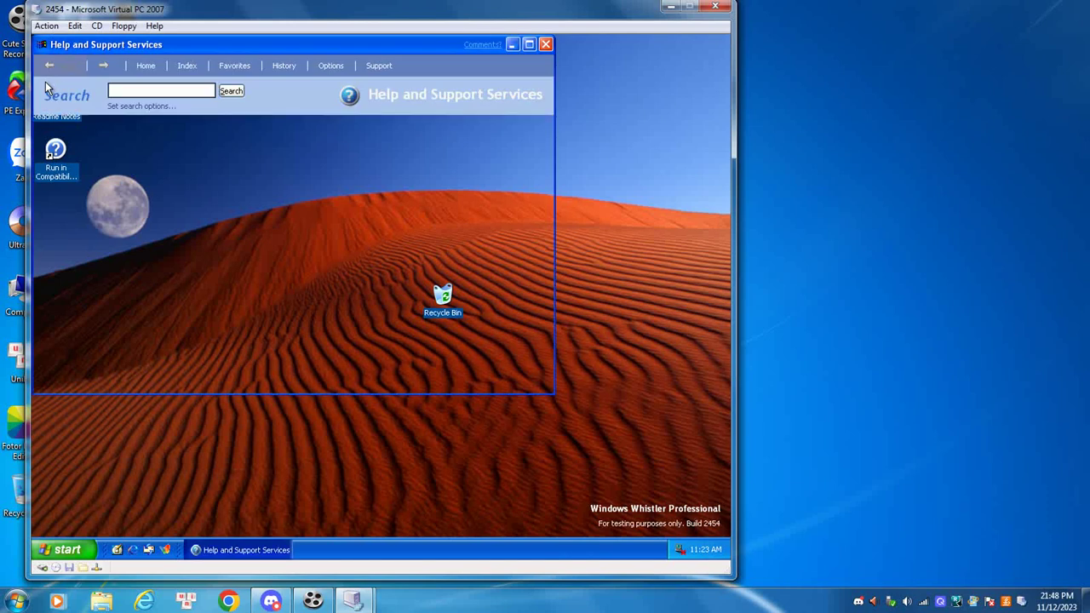
pyautogui.scroll(-10, 247, 176)
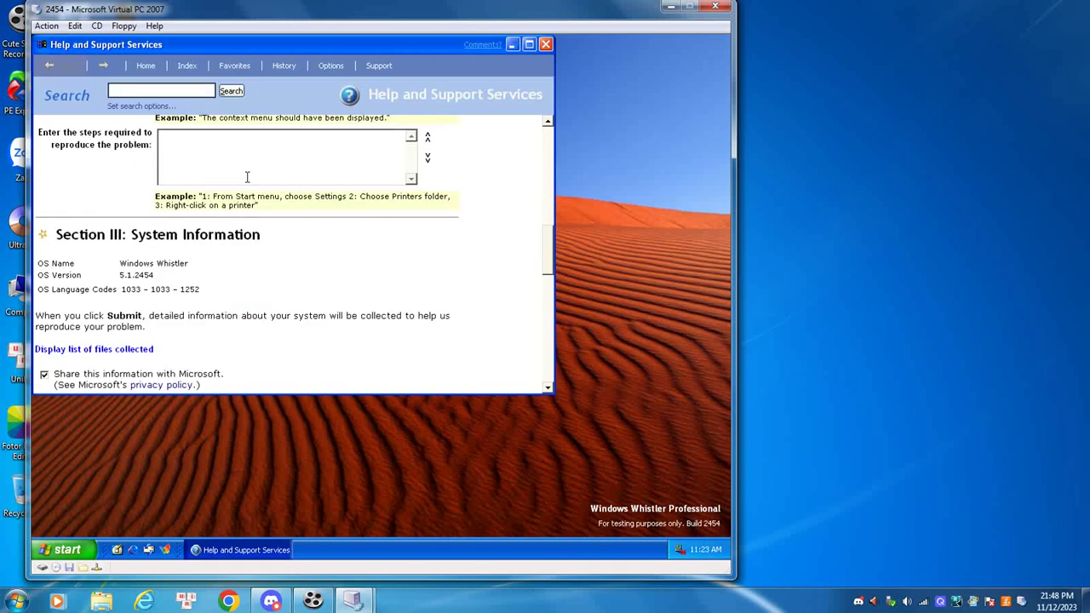
pyautogui.scroll(-10, 246, 177)
pyautogui.scroll(-4, 247, 176)
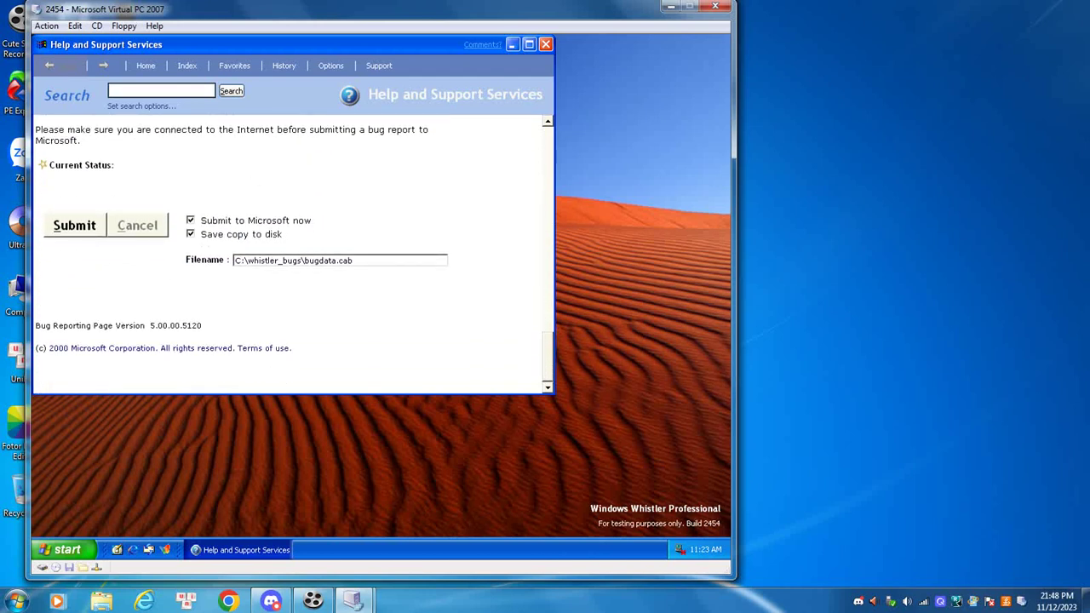
pyautogui.click(544, 44)
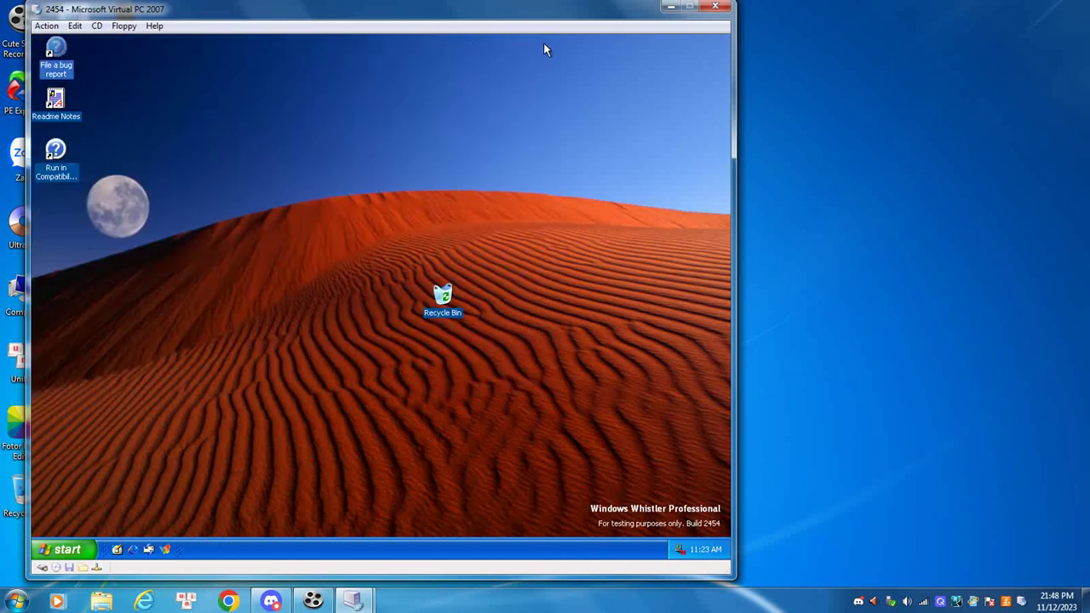
# - Open Readme Notes from the desktop, skim the release notes through the server cluster sections, and close the document
pyautogui.click(68, 118)
pyautogui.doubleClick(68, 120)
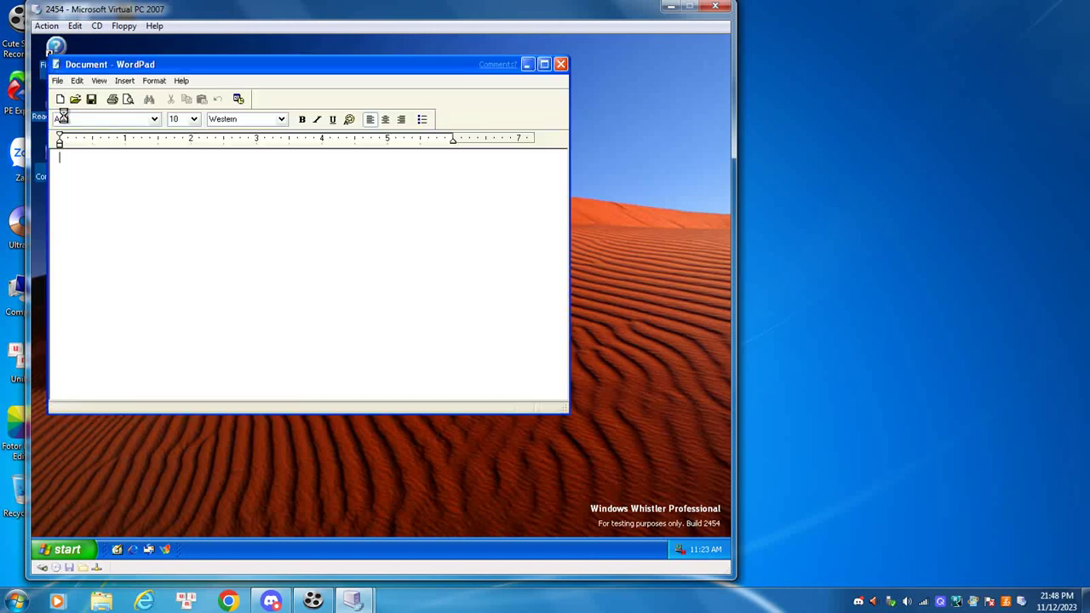
pyautogui.scroll(-5, 327, 240)
pyautogui.scroll(-3, 327, 240)
pyautogui.scroll(10, 327, 240)
pyautogui.scroll(-15, 327, 241)
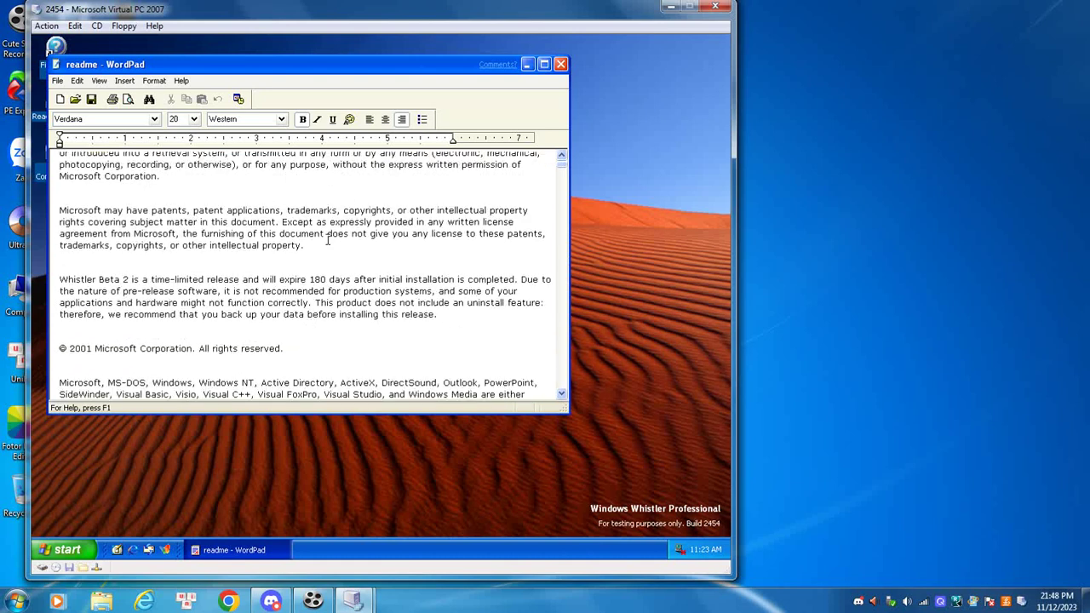
pyautogui.scroll(-15, 327, 240)
pyautogui.scroll(-10, 327, 240)
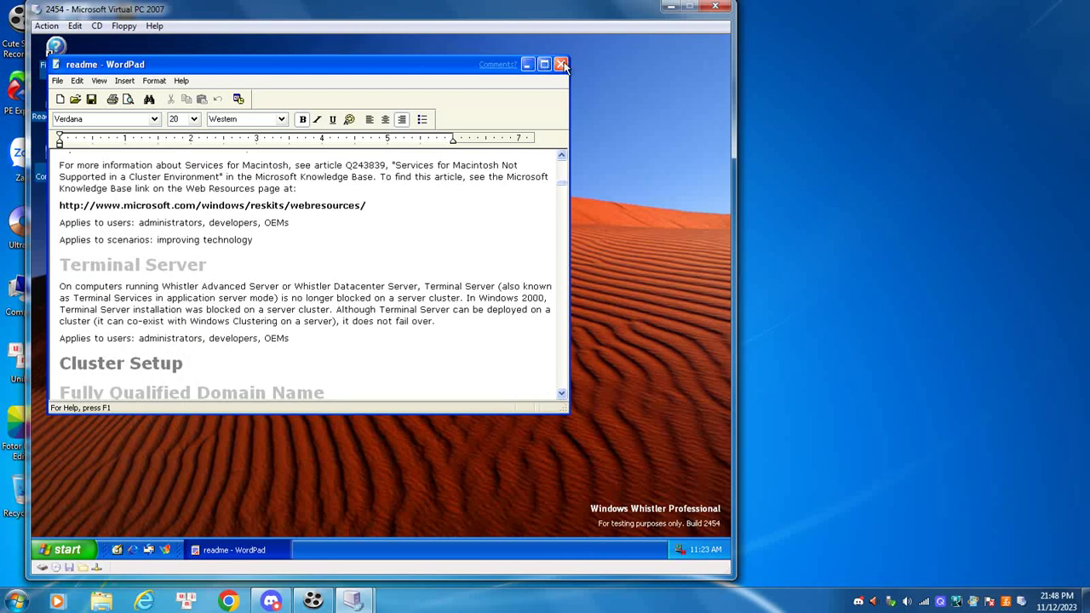
pyautogui.click(561, 64)
# - Open Control Panel and review the Sound, Display, Mouse and General settings of Accessibility Options, closing the dialog without changes
pyautogui.click(62, 548)
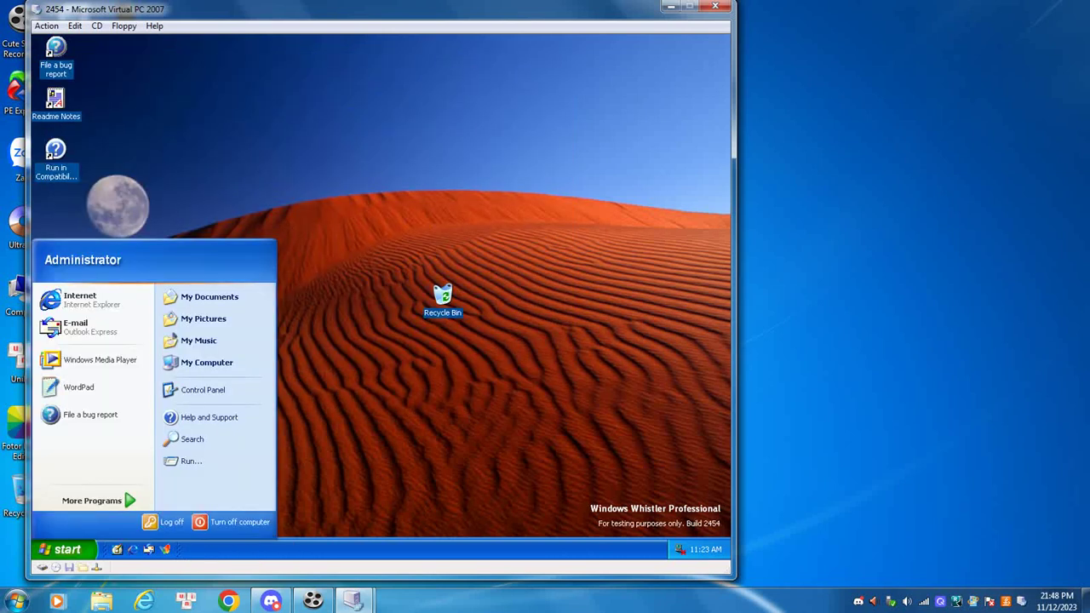
pyautogui.click(233, 389)
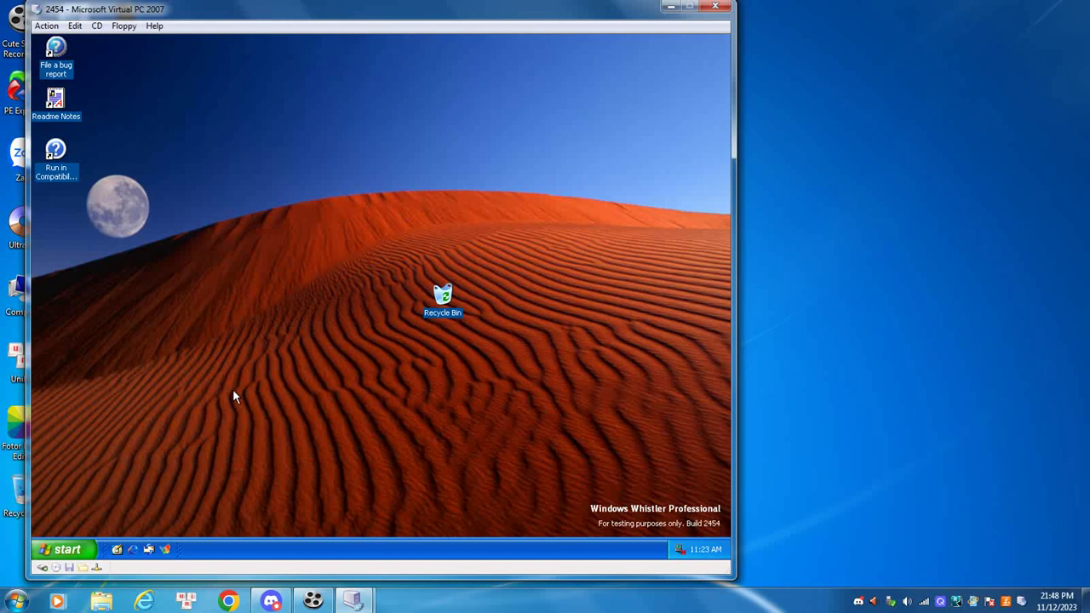
pyautogui.click(218, 172)
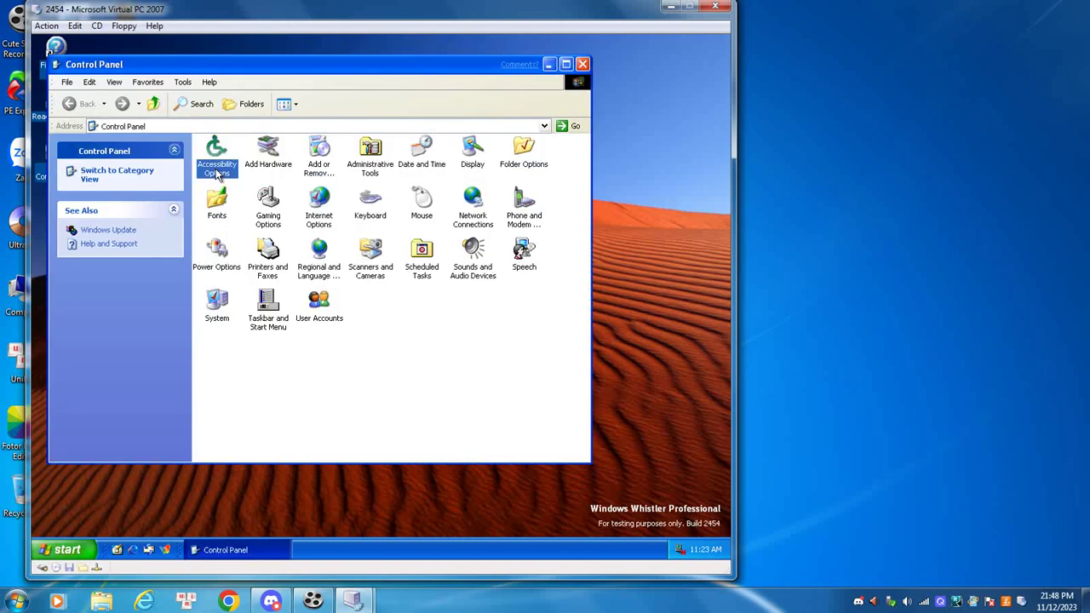
pyautogui.doubleClick(218, 172)
pyautogui.click(140, 126)
pyautogui.click(168, 126)
pyautogui.click(201, 126)
pyautogui.click(228, 127)
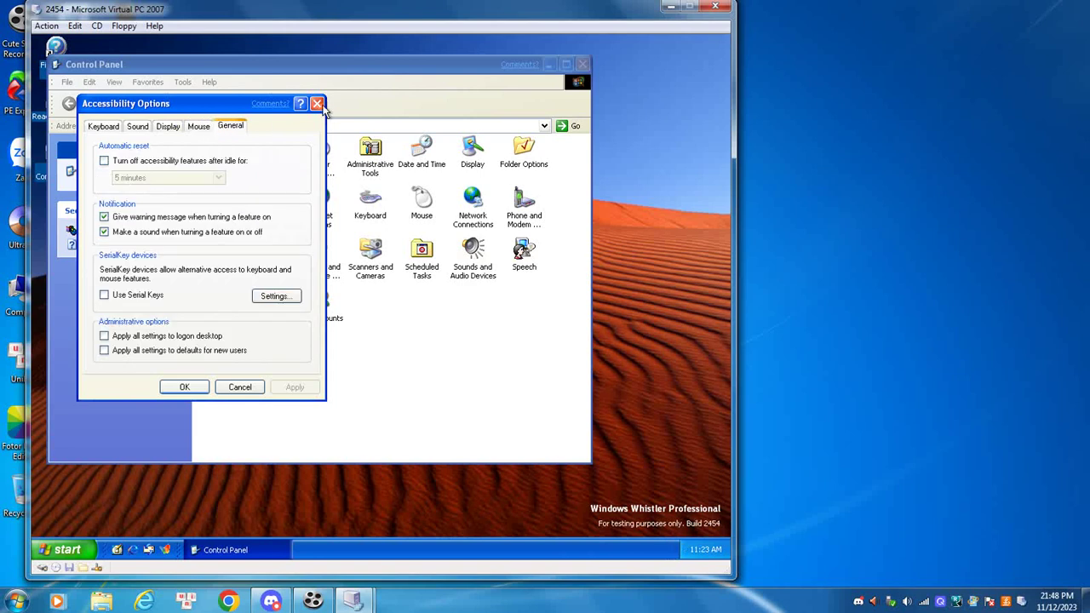
pyautogui.click(317, 103)
# - View the Add Hardware wizard and the Add or Remove Programs window from Control Panel, closing each one
pyautogui.click(280, 164)
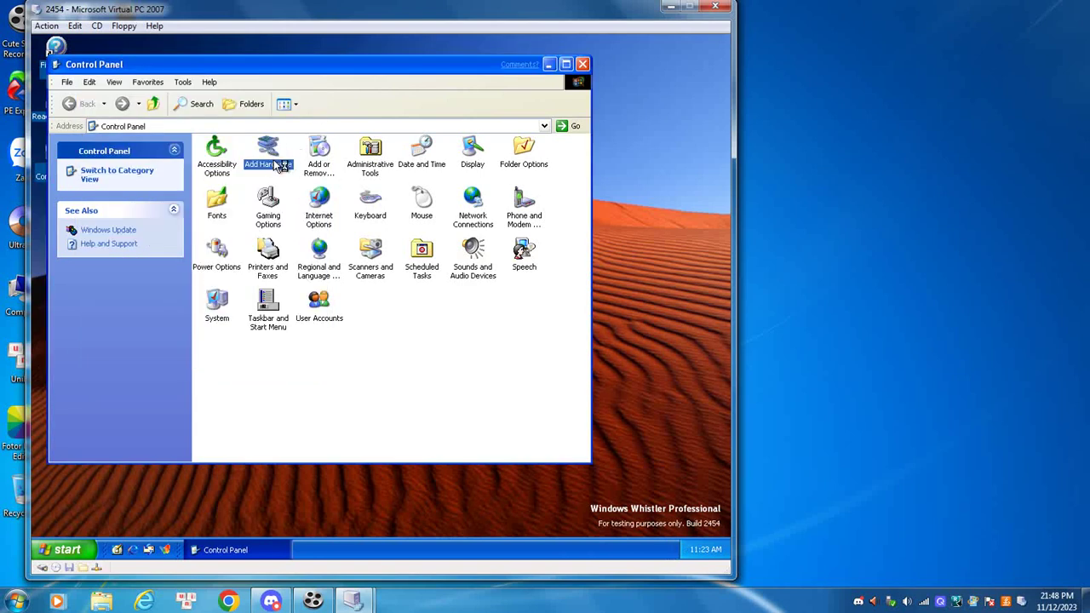
pyautogui.doubleClick(281, 164)
pyautogui.click(391, 368)
pyautogui.click(311, 168)
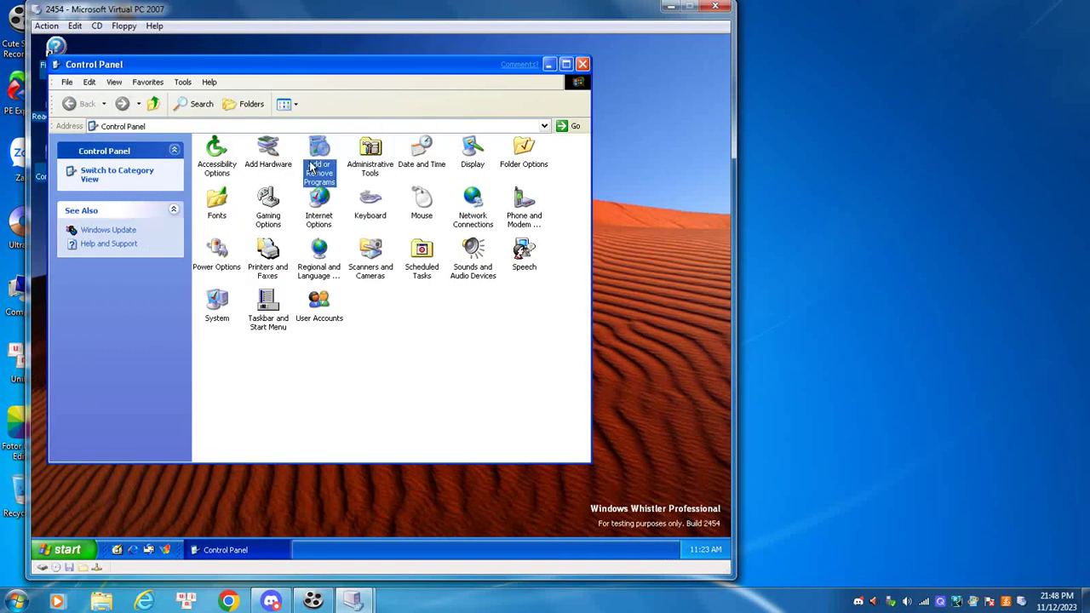
pyautogui.doubleClick(311, 168)
pyautogui.click(518, 161)
# - View the Date and Time properties and the Display properties, closing each dialog without changes
pyautogui.doubleClick(421, 157)
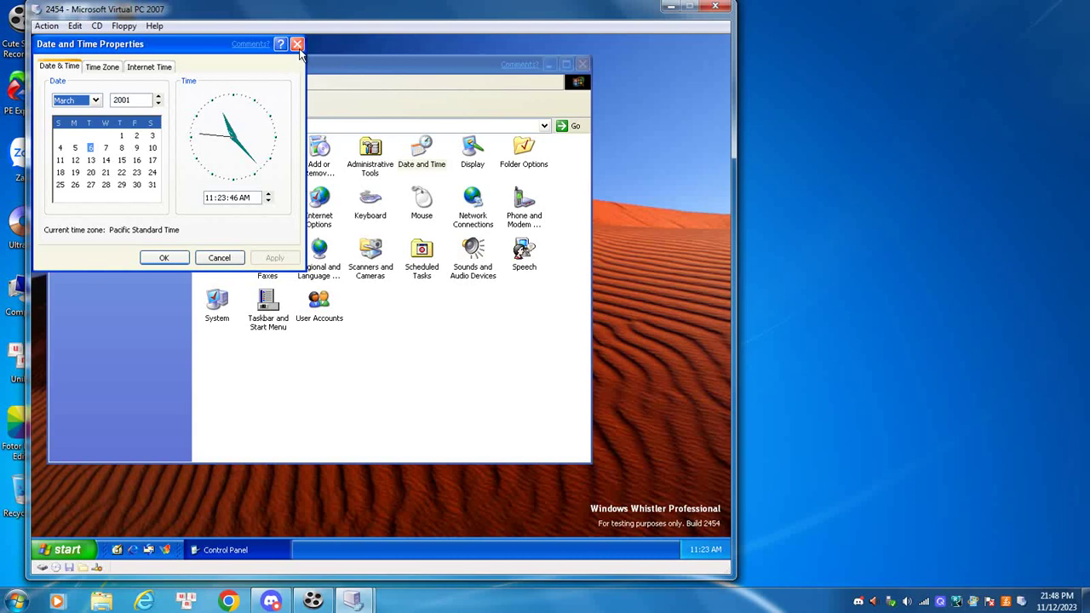
pyautogui.click(297, 44)
pyautogui.doubleClick(471, 162)
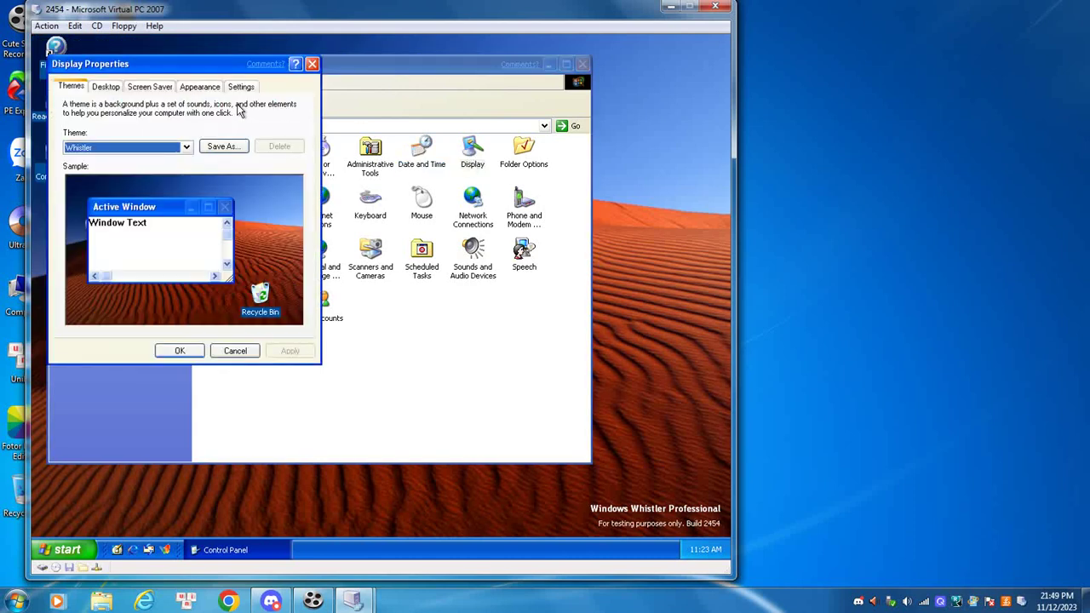
pyautogui.click(311, 65)
# - View the general Folder Options and the installed fonts in the Fonts folder, and return to Control Panel
pyautogui.doubleClick(525, 166)
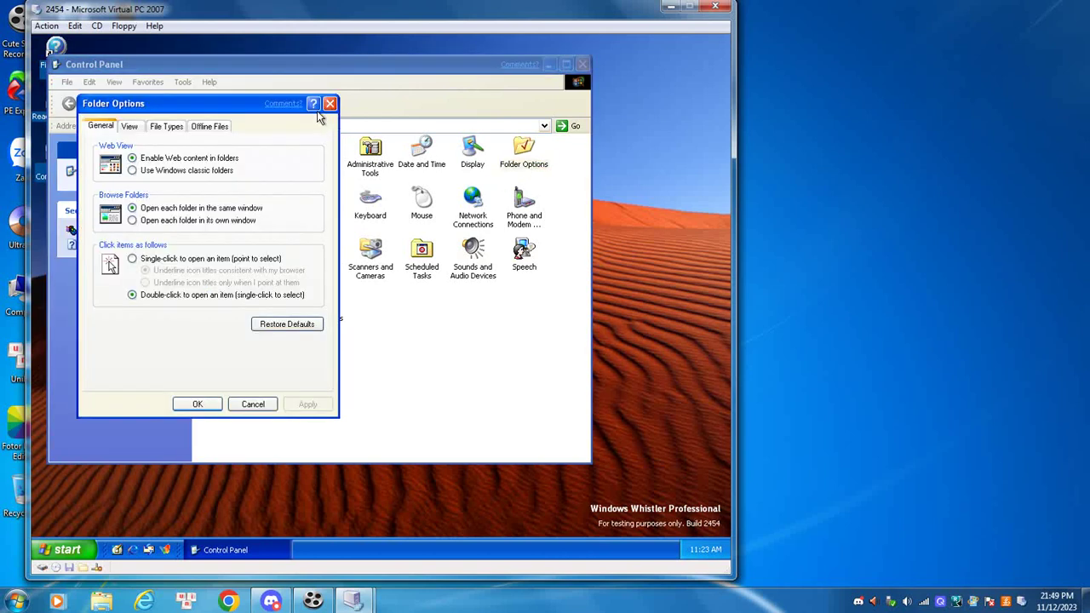
pyautogui.click(320, 104)
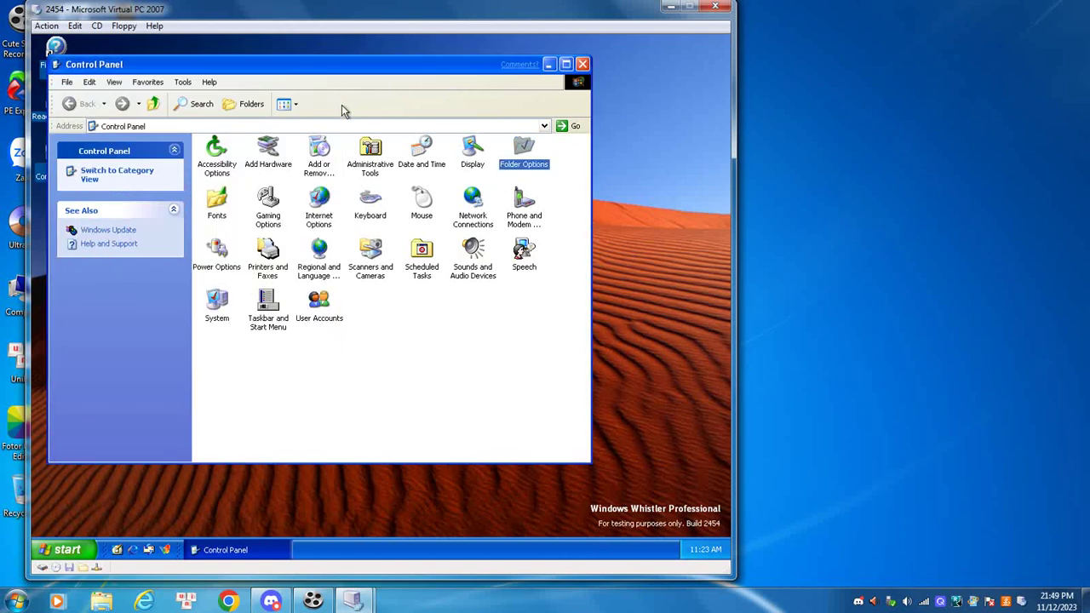
pyautogui.click(224, 216)
pyautogui.doubleClick(225, 216)
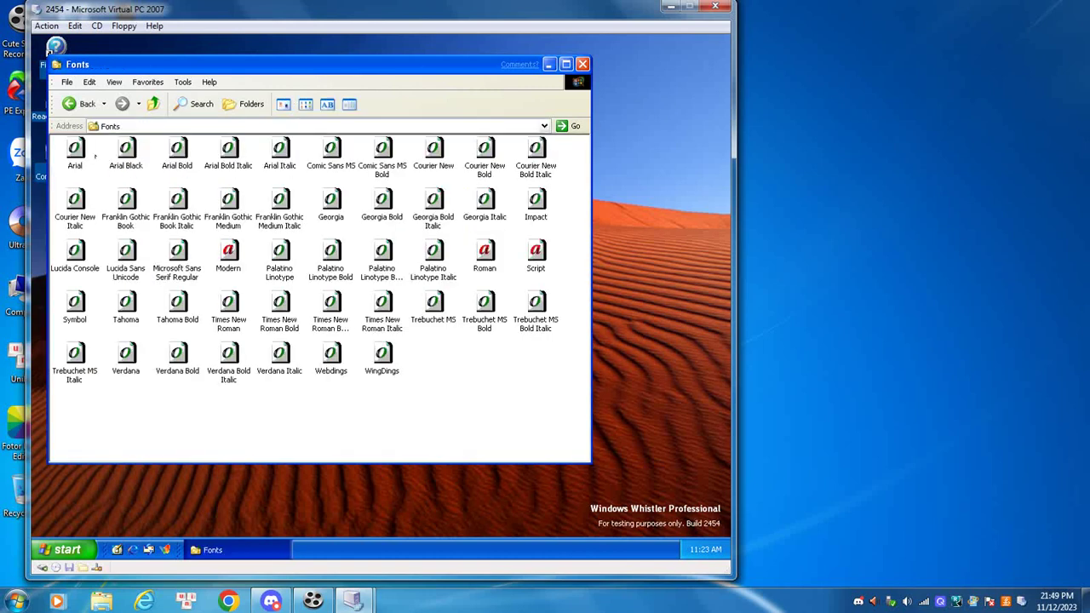
pyautogui.click(76, 109)
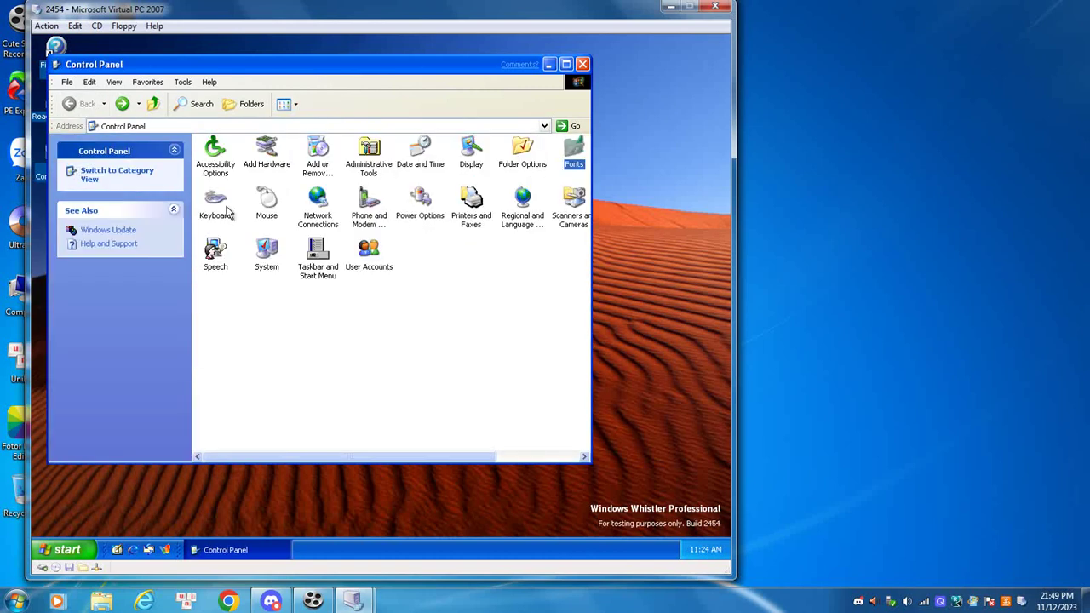
# - Review the Buttons, Pointers, Pointer Options, Wheel and Hardware settings in Mouse Properties, closing the dialog without changes
pyautogui.click(261, 202)
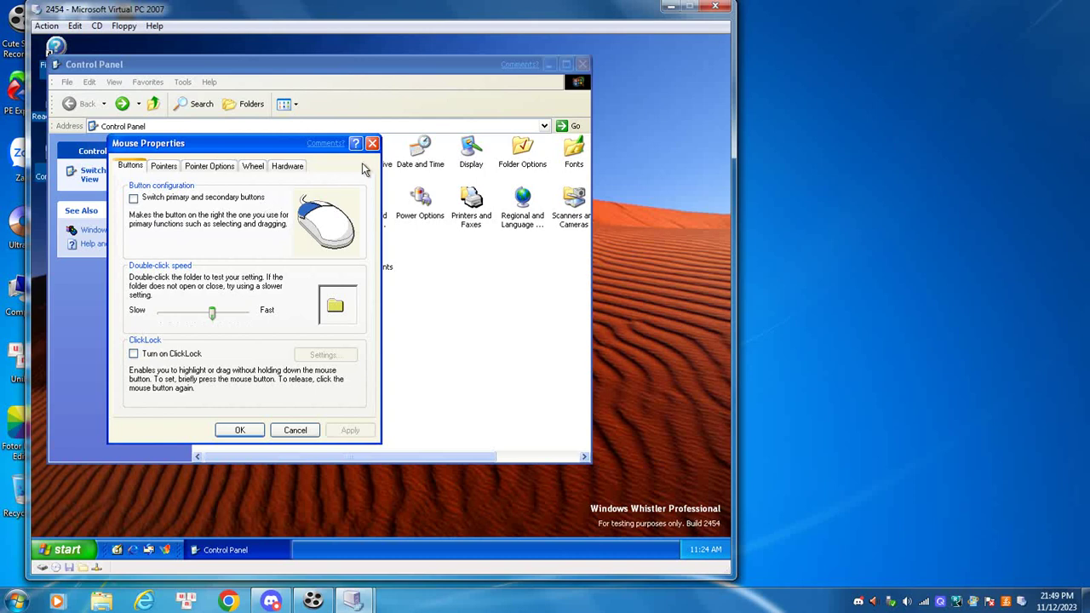
pyautogui.click(163, 166)
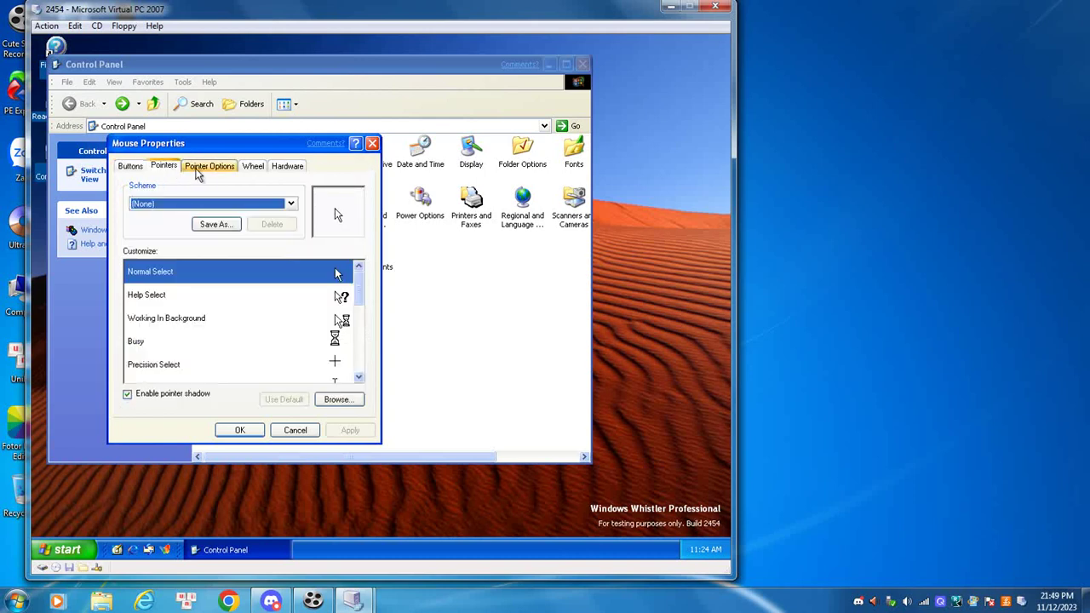
pyautogui.click(211, 166)
pyautogui.click(253, 166)
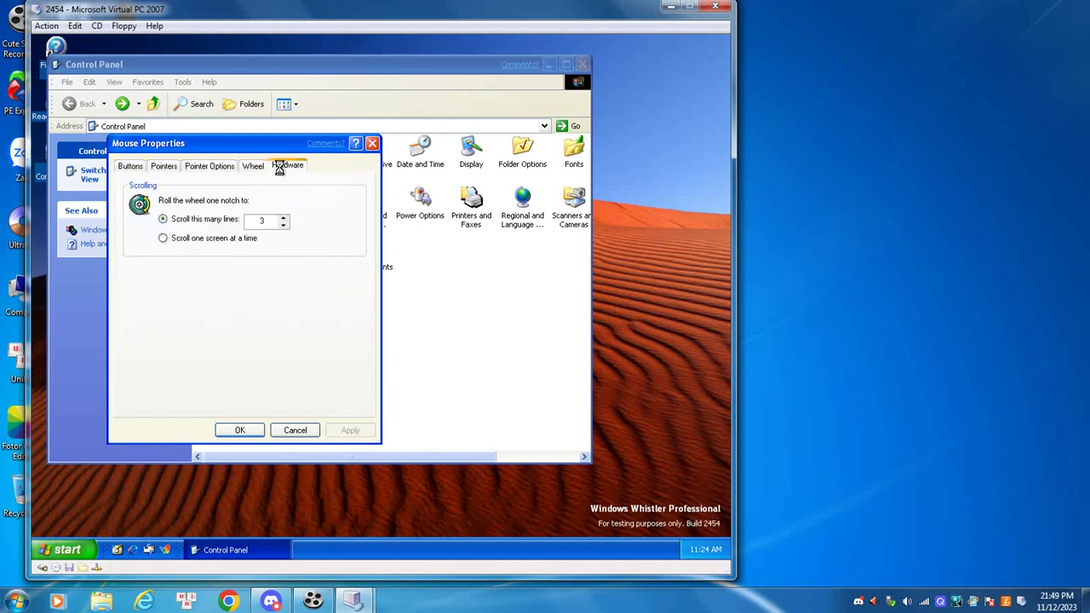
pyautogui.click(287, 166)
pyautogui.click(372, 143)
# - View the Network Connections folder and the Power Options hibernate settings, returning to Control Panel without changes
pyautogui.doubleClick(326, 220)
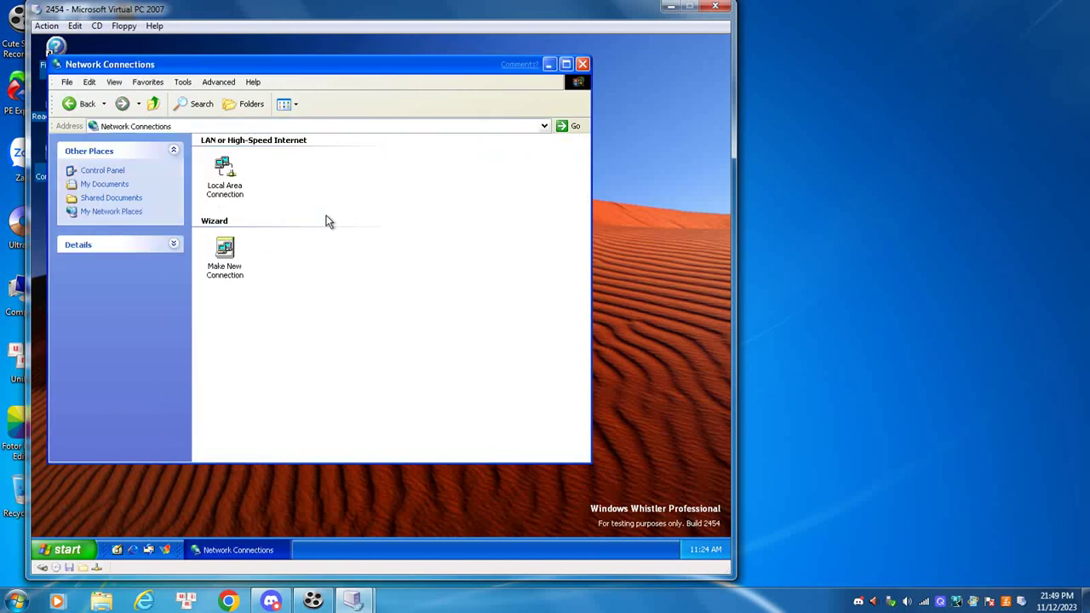
pyautogui.click(81, 104)
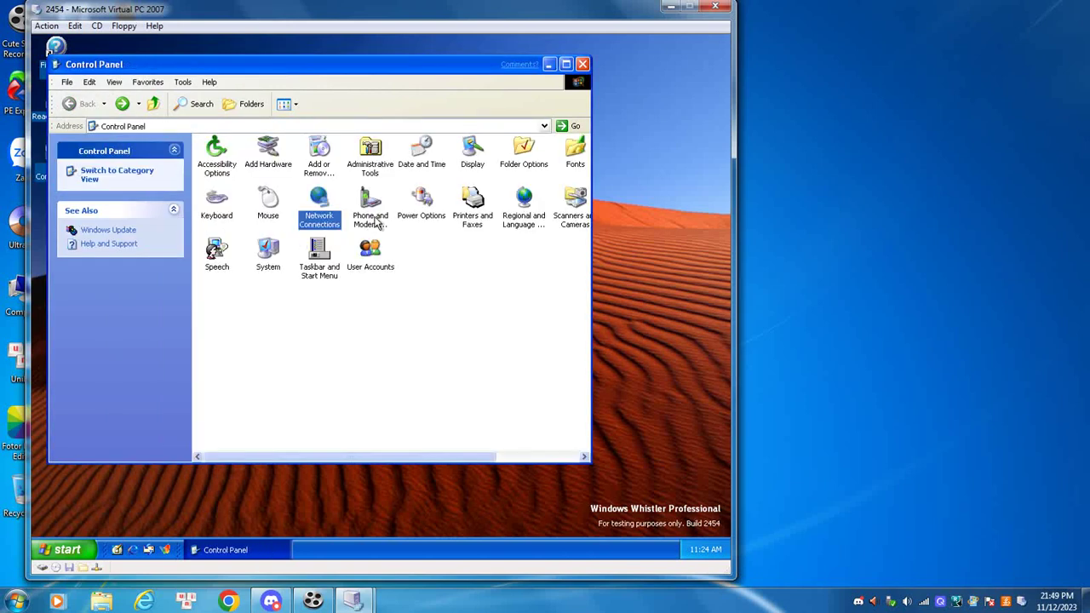
pyautogui.doubleClick(430, 210)
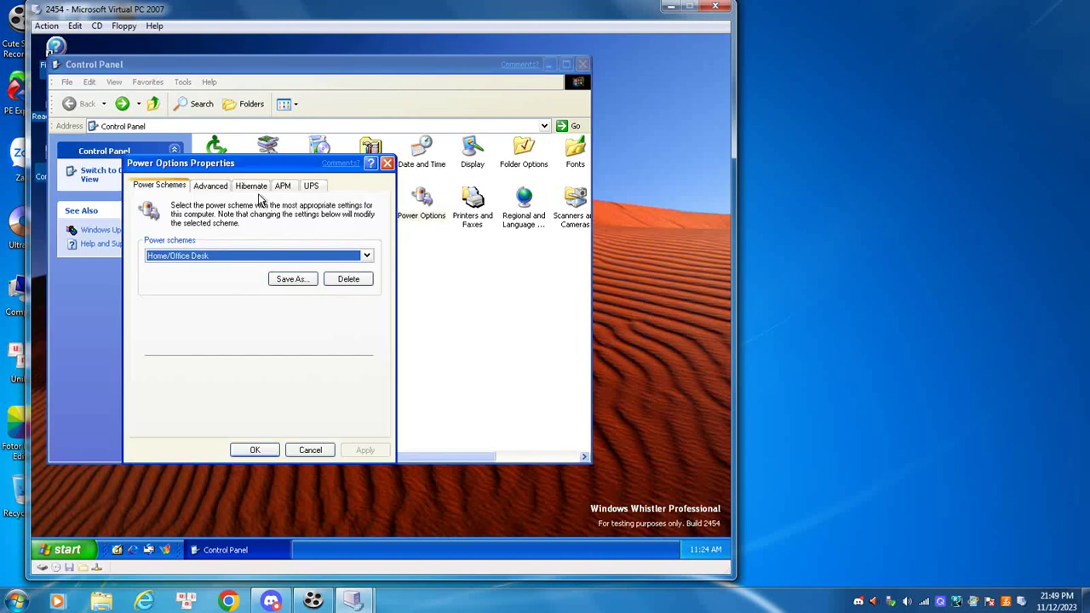
pyautogui.click(251, 185)
pyautogui.click(386, 163)
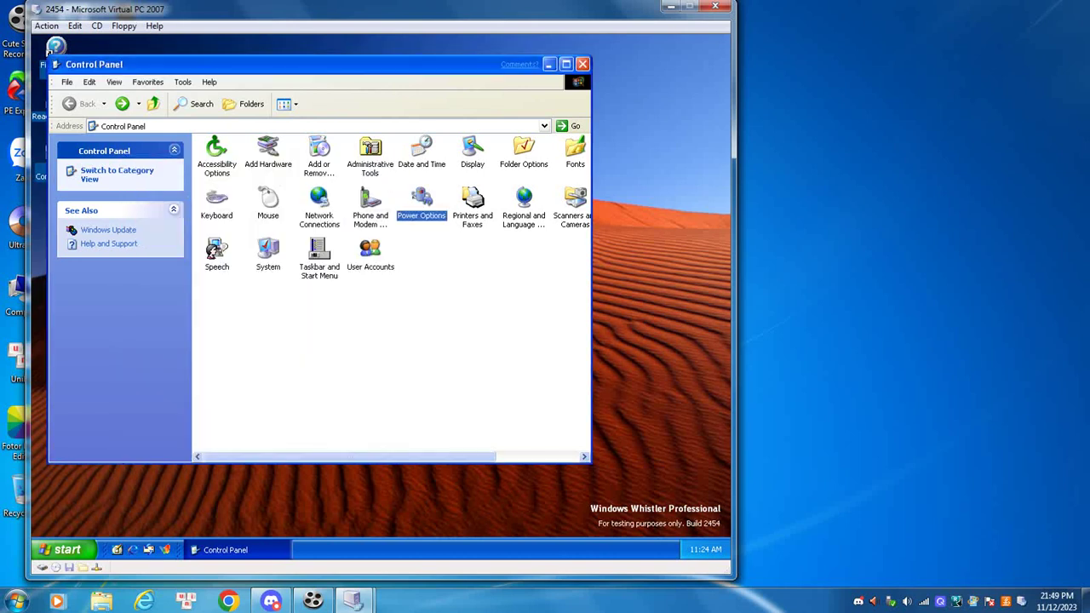
# - View the Printers and Faxes folder and the Game Controllers dialog of Gaming Options, returning to Control Panel
pyautogui.doubleClick(480, 223)
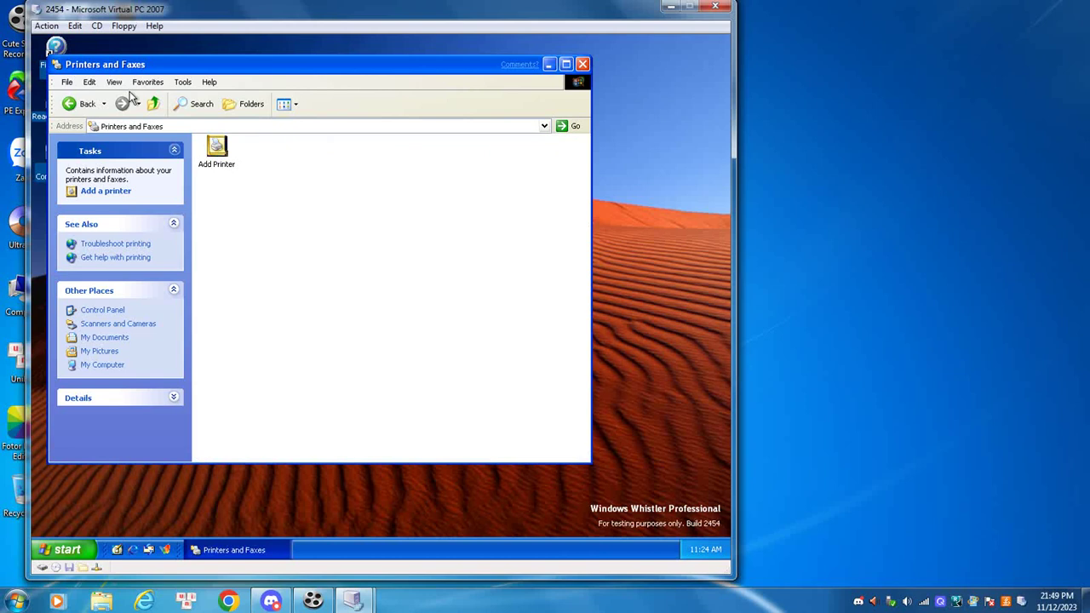
pyautogui.click(61, 108)
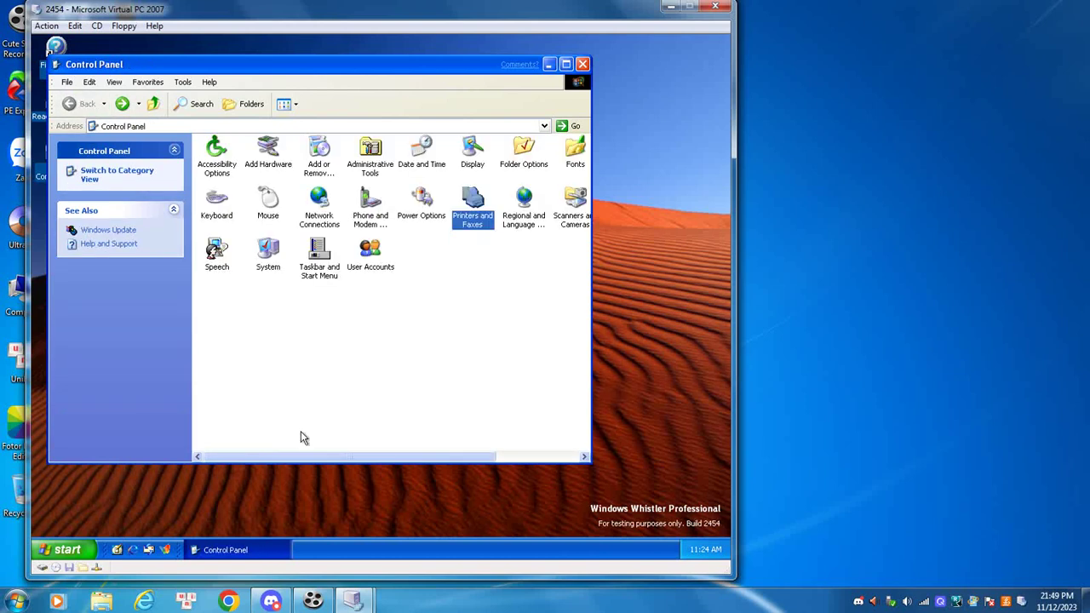
pyautogui.moveTo(304, 453); pyautogui.dragTo(435, 454)
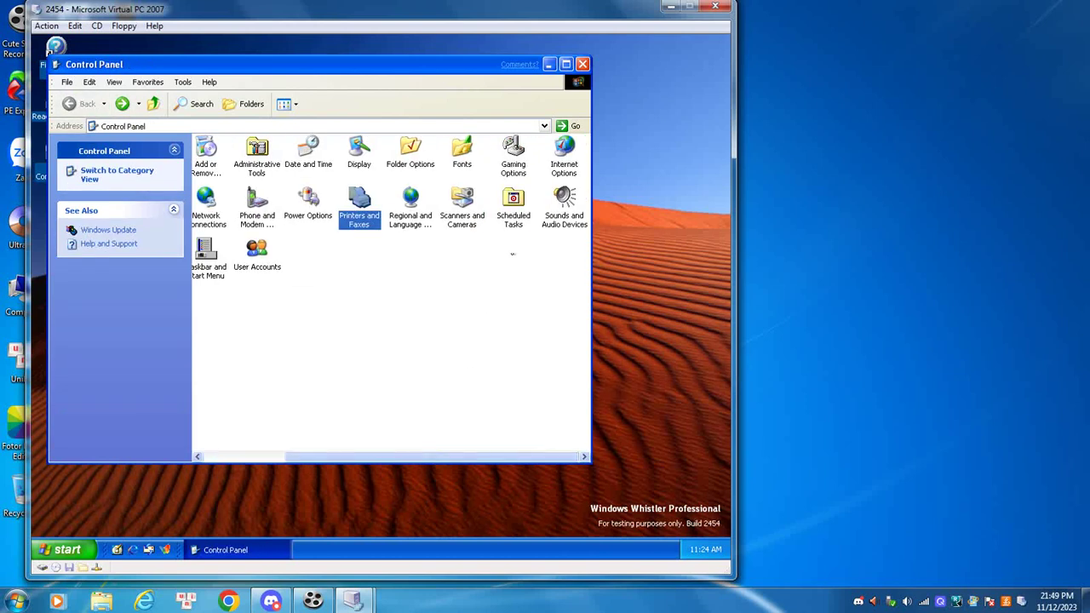
pyautogui.click(516, 153)
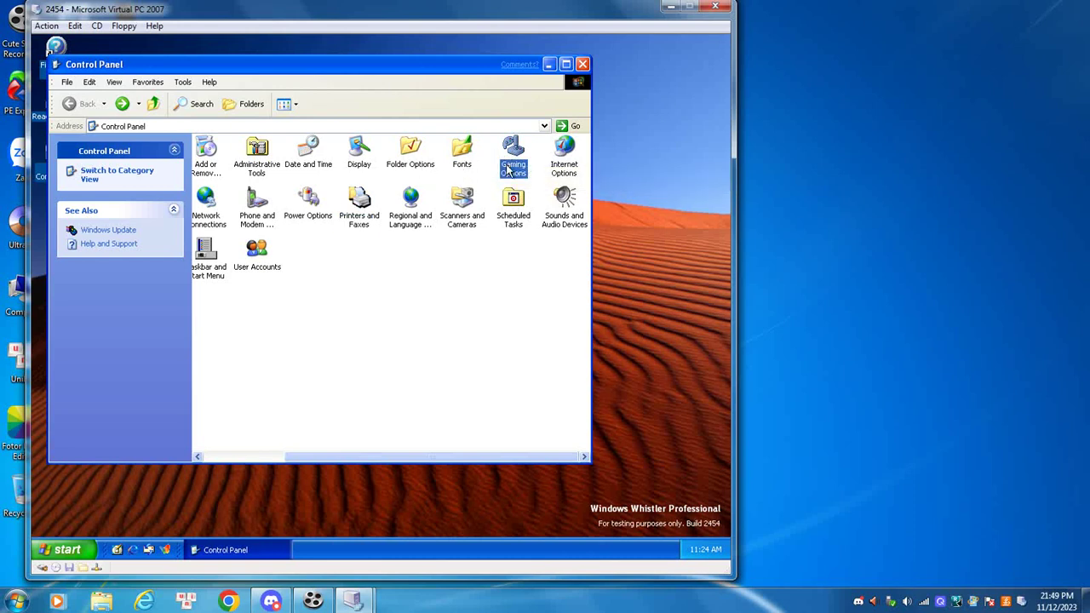
pyautogui.doubleClick(508, 167)
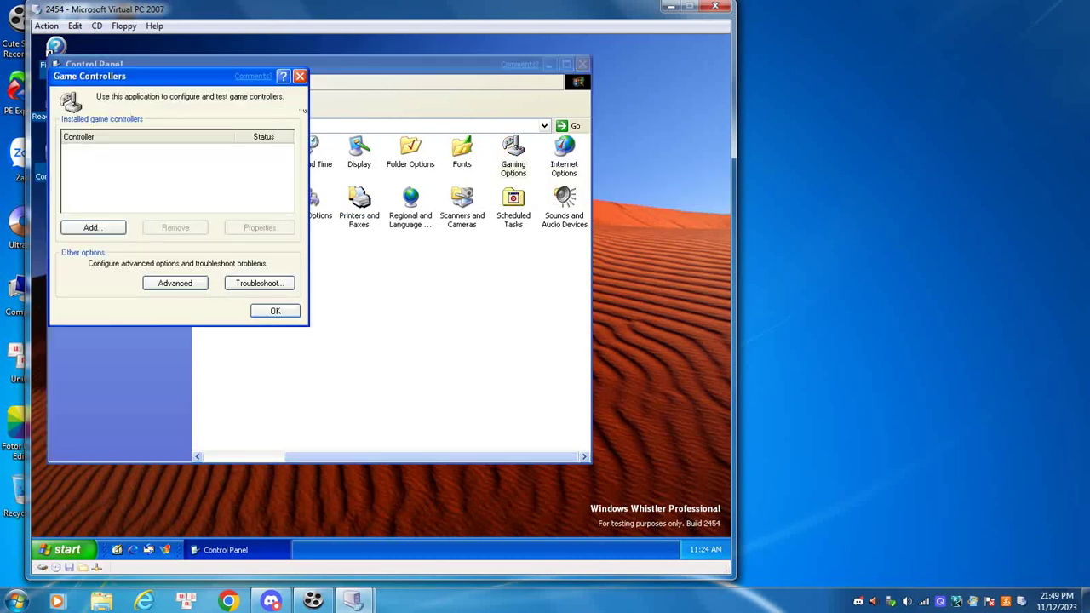
pyautogui.click(297, 77)
# - View Internet Options and the list of scheduled tasks, and return to Control Panel
pyautogui.doubleClick(558, 156)
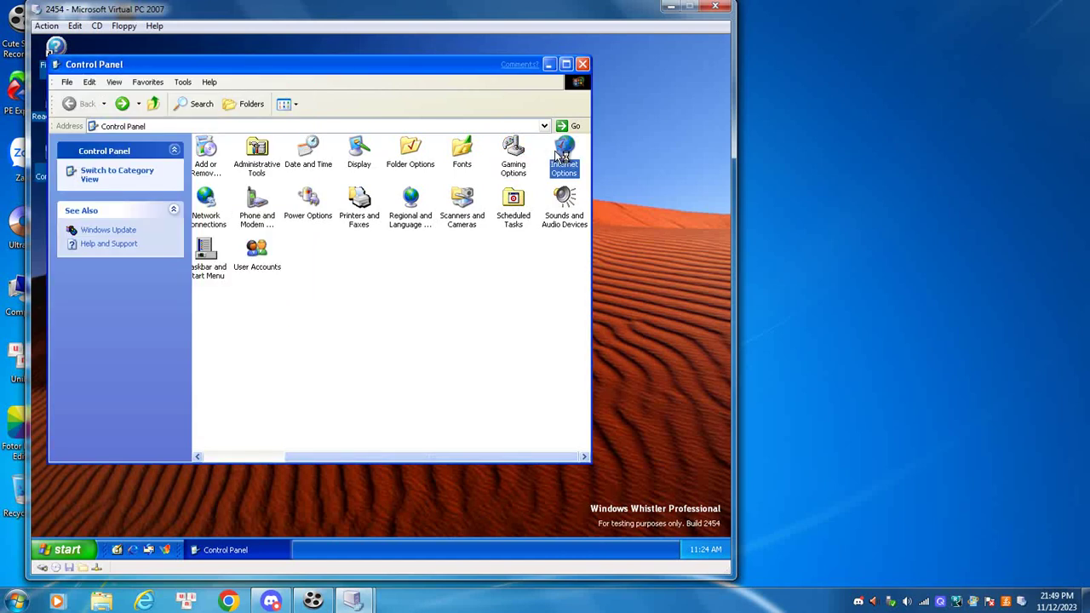
pyautogui.click(343, 103)
pyautogui.doubleClick(511, 209)
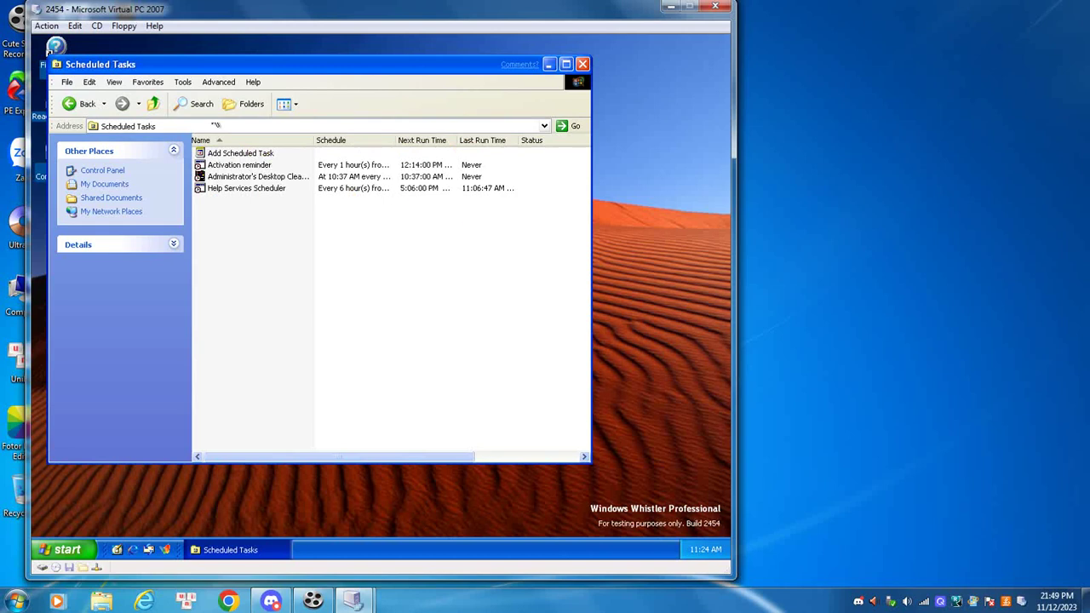
pyautogui.click(81, 104)
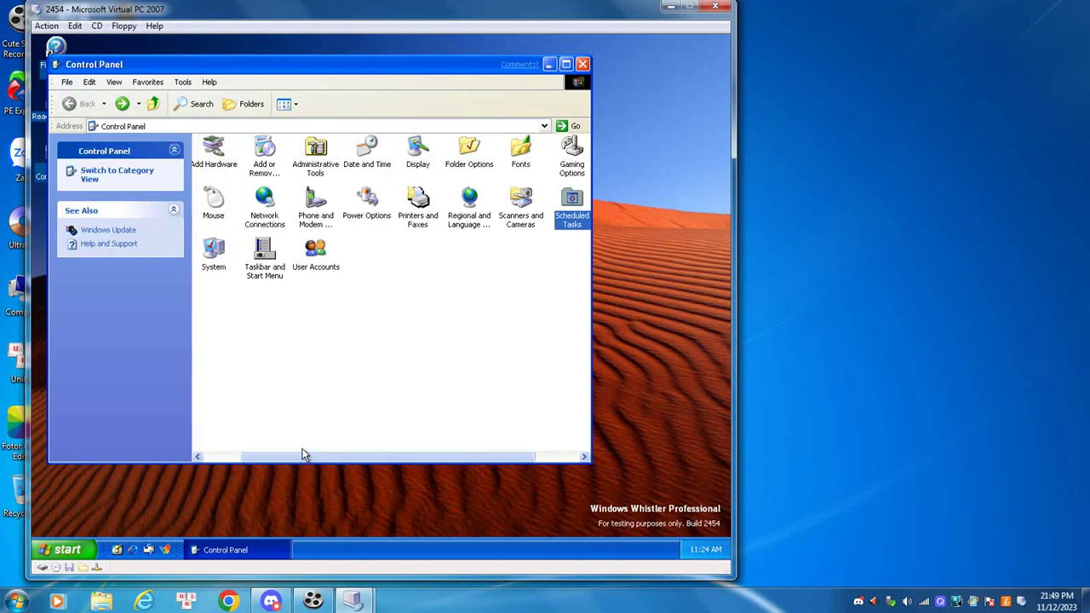
# - View Taskbar and Start Menu Properties, User Accounts and Folder Options, closing each without changes
pyautogui.doubleClick(264, 255)
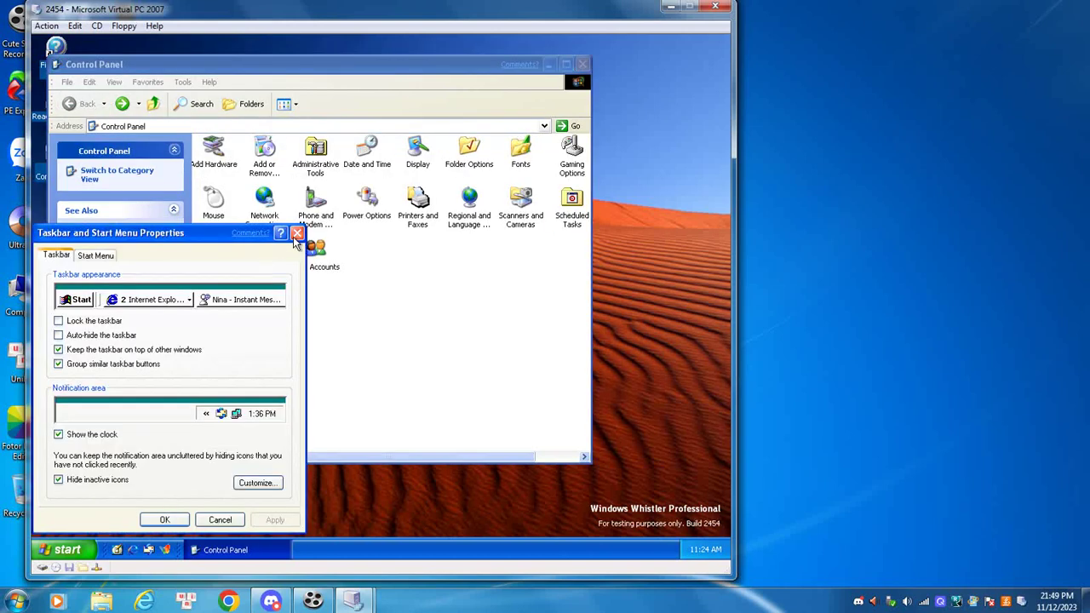
pyautogui.click(297, 234)
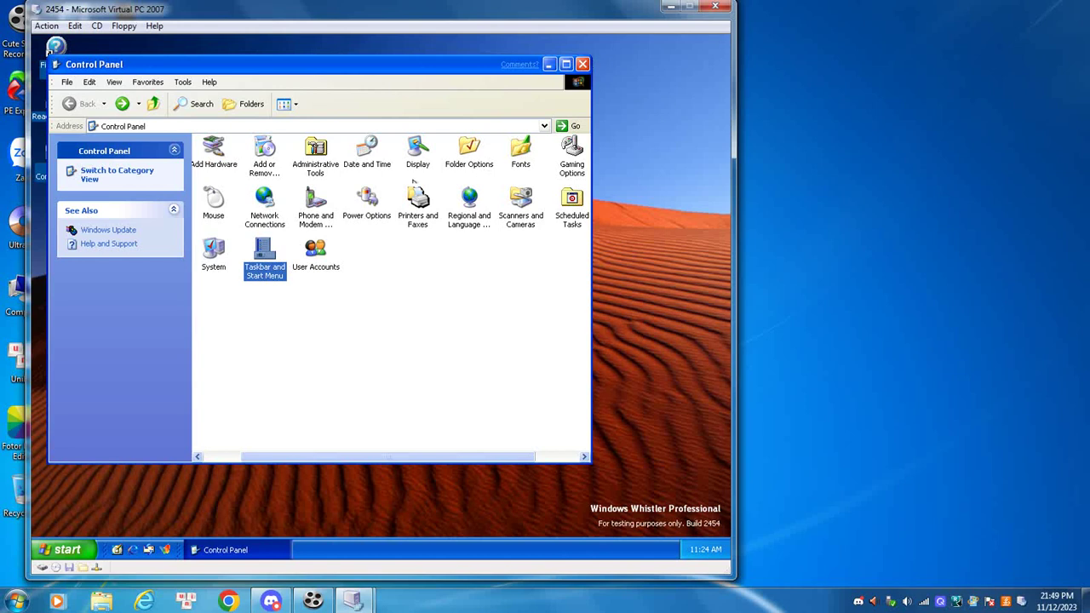
pyautogui.doubleClick(314, 254)
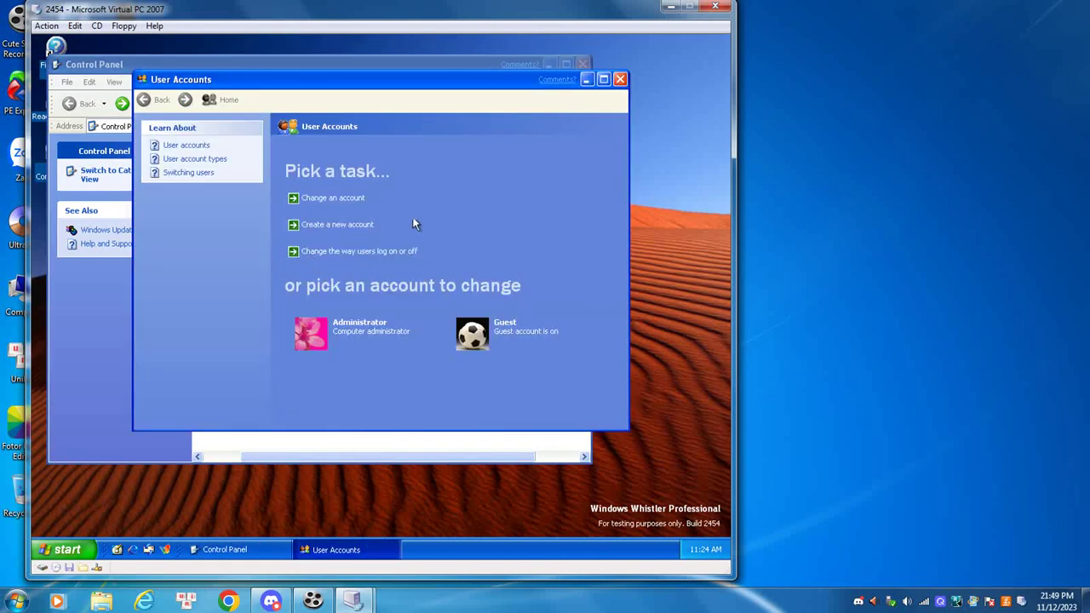
pyautogui.click(619, 79)
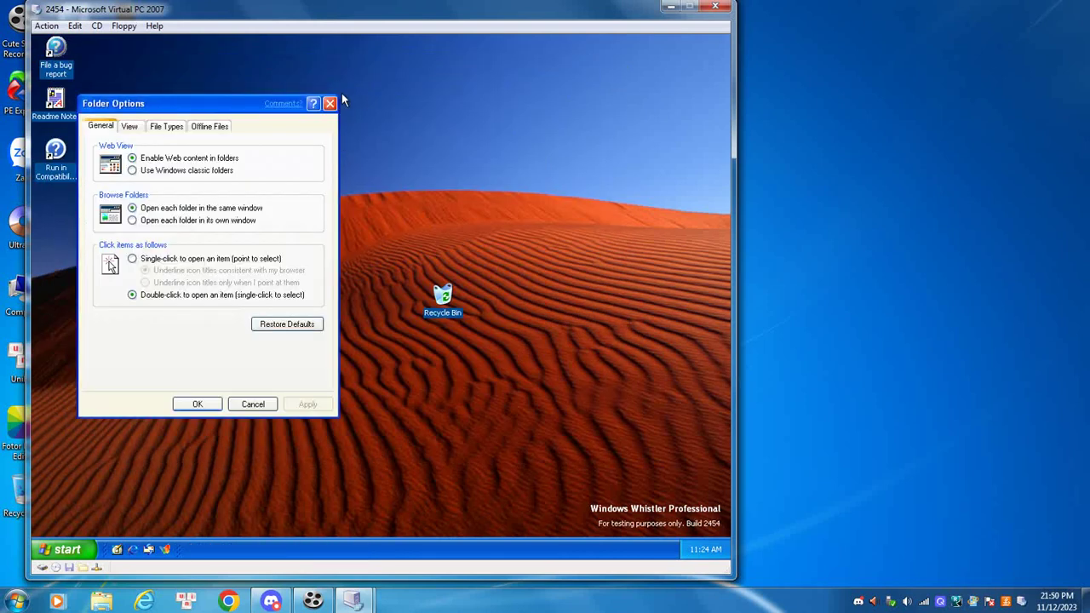
pyautogui.click(332, 103)
# - View the general System Properties of My Computer and close the dialog without changes
pyautogui.click(68, 550)
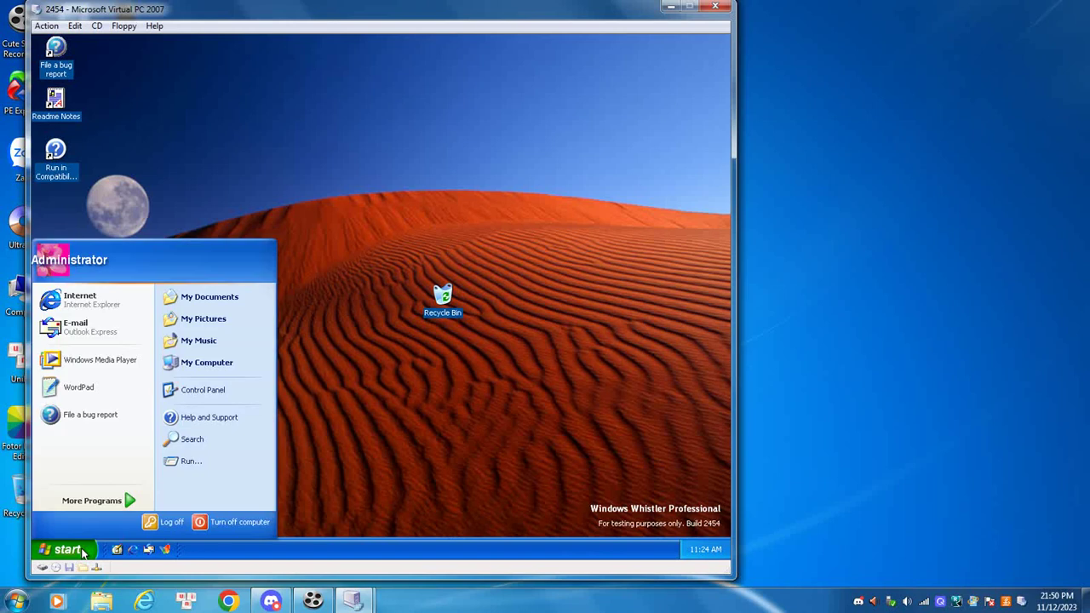
pyautogui.rightClick(236, 396)
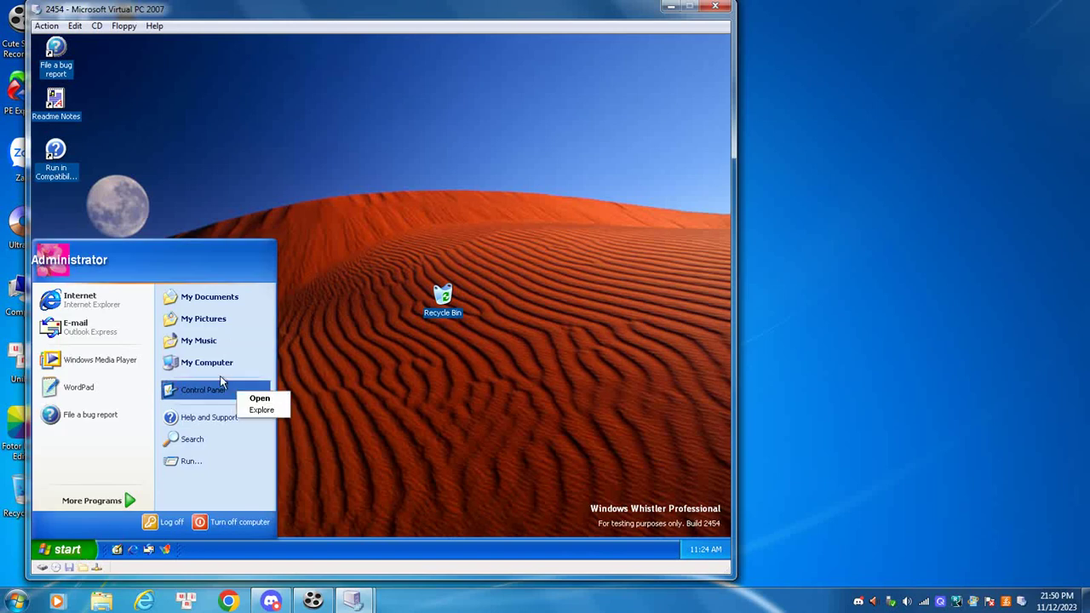
pyautogui.rightClick(229, 364)
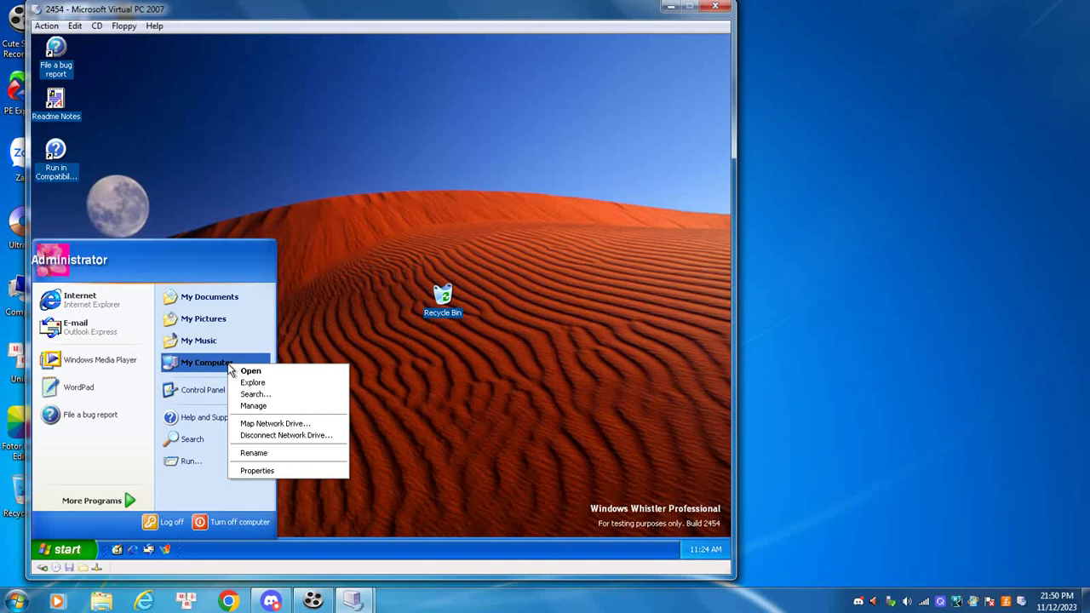
pyautogui.click(251, 470)
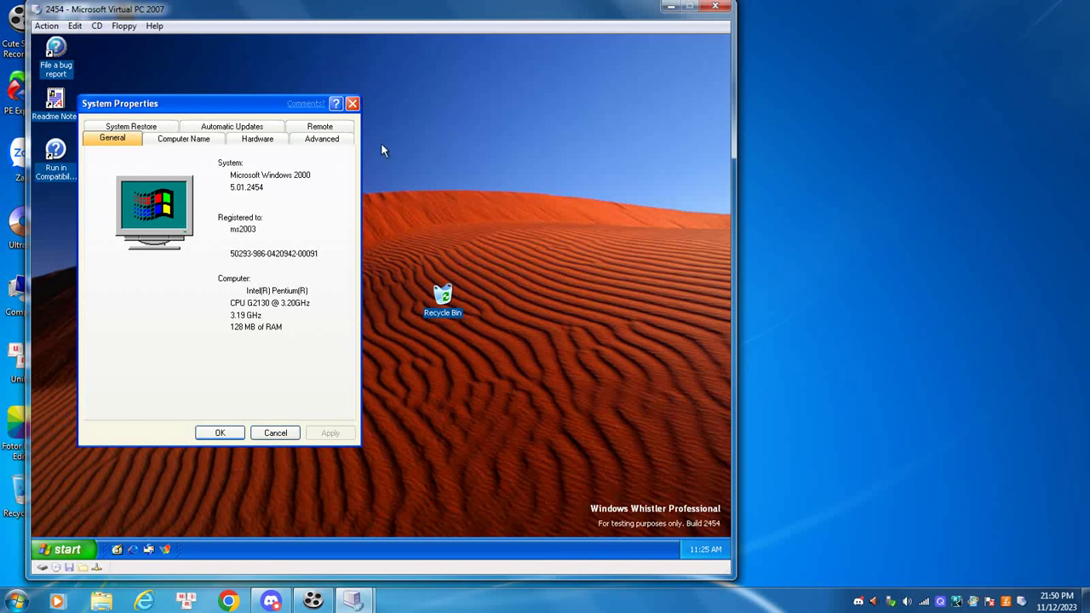
pyautogui.click(352, 104)
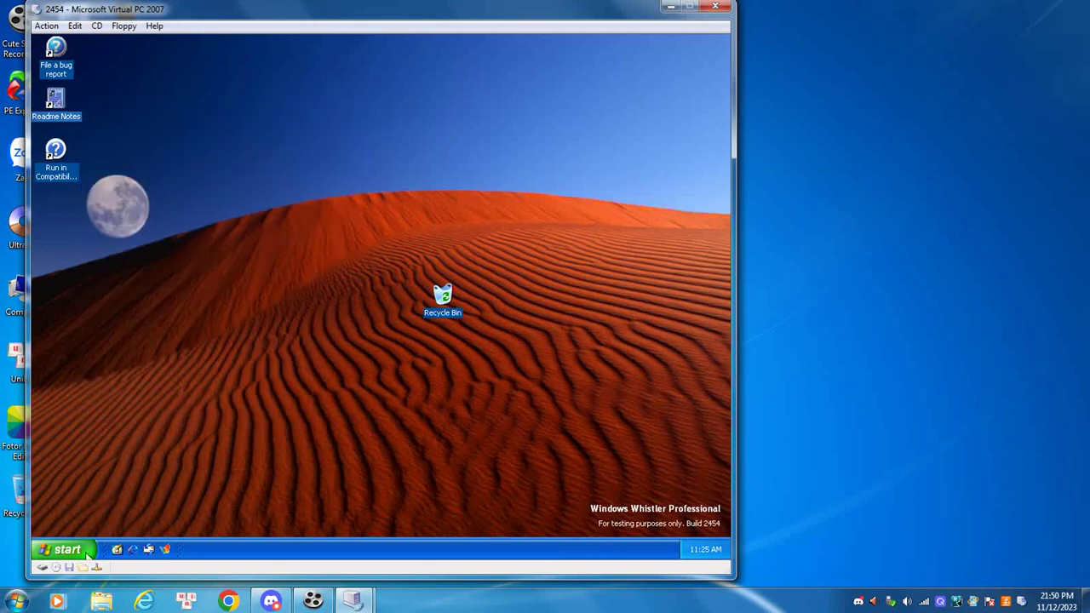
# - Browse the Accessories program groups, view the Getting Started screen from System Tools, and close it
pyautogui.click(61, 549)
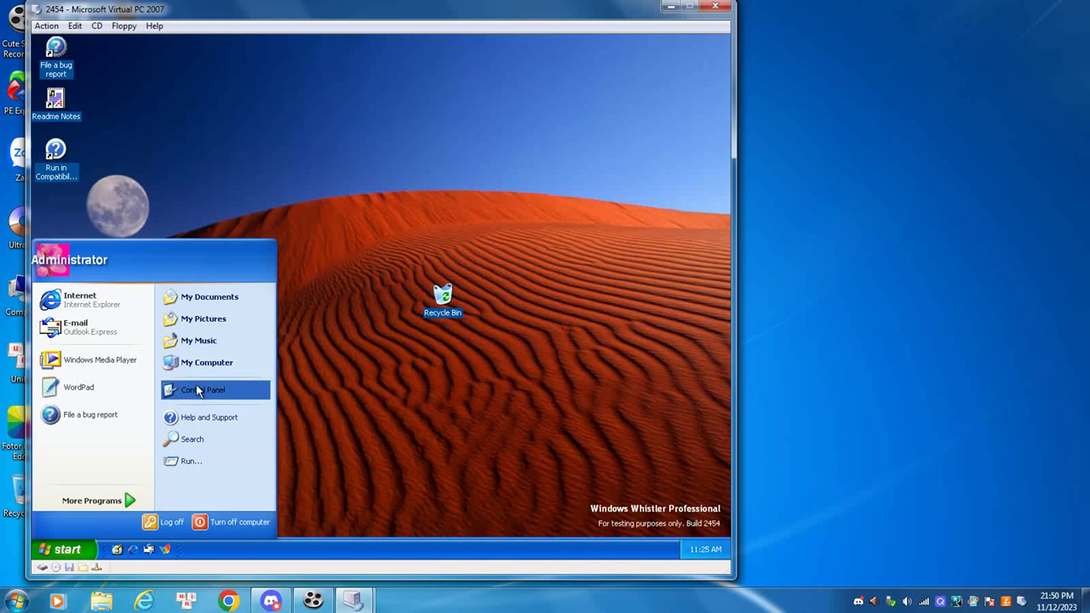
pyautogui.moveTo(89, 502)
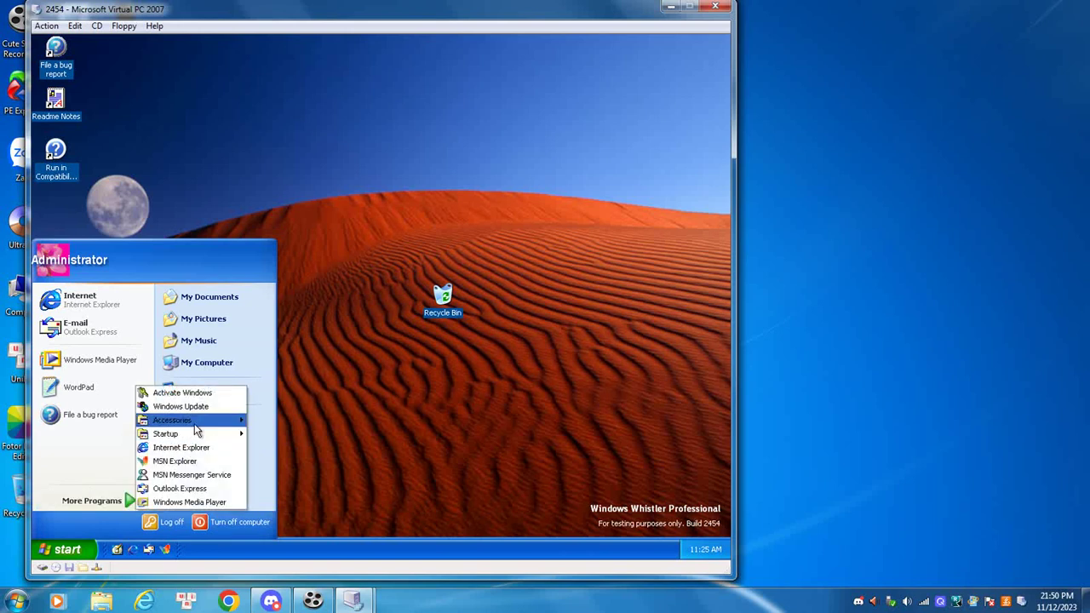
pyautogui.moveTo(198, 422)
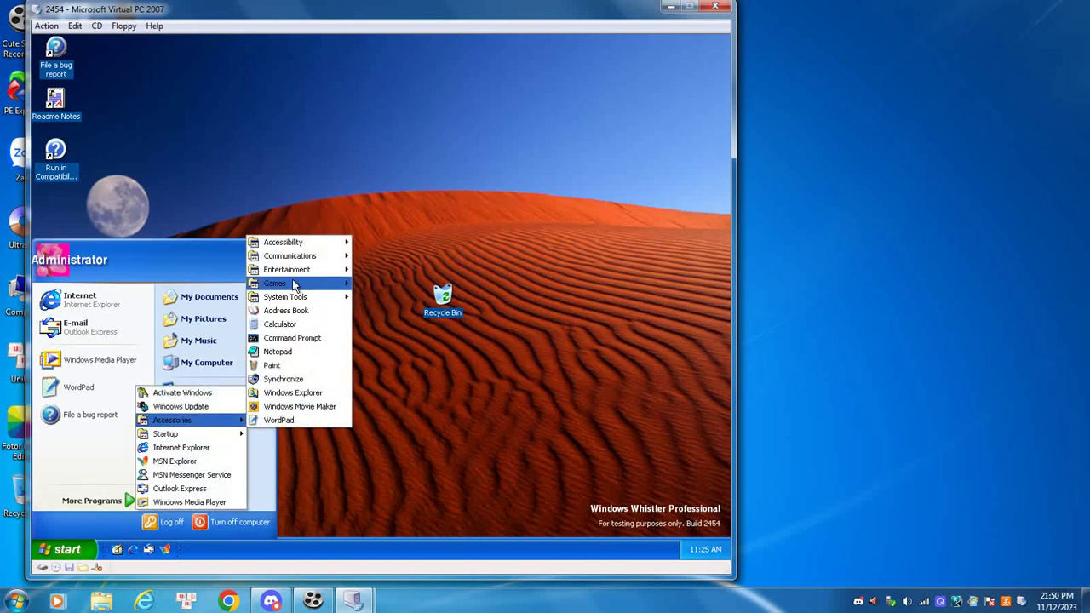
pyautogui.moveTo(294, 300)
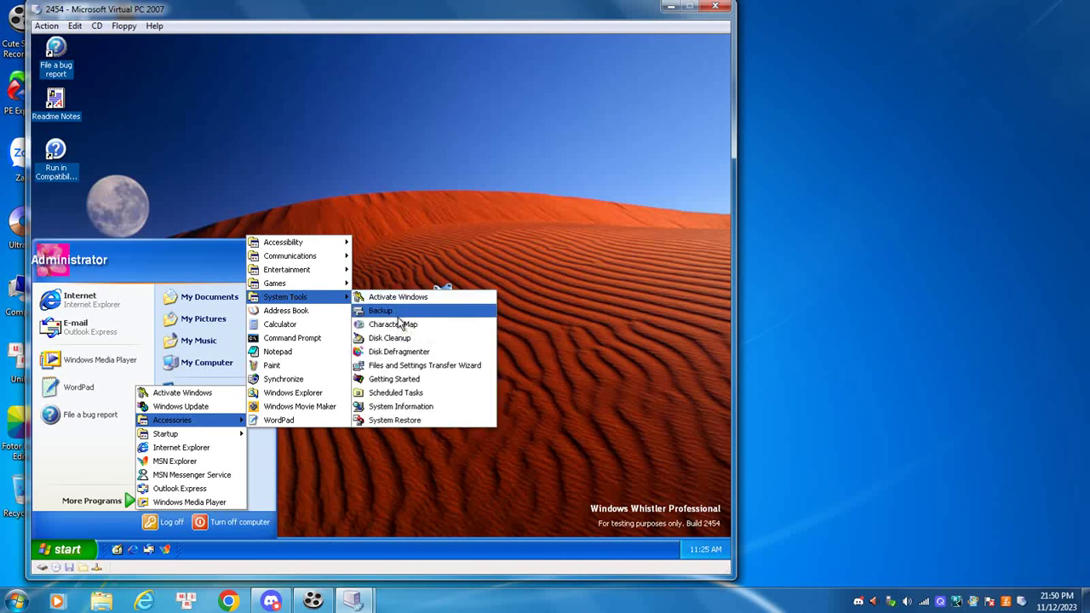
pyautogui.moveTo(341, 249)
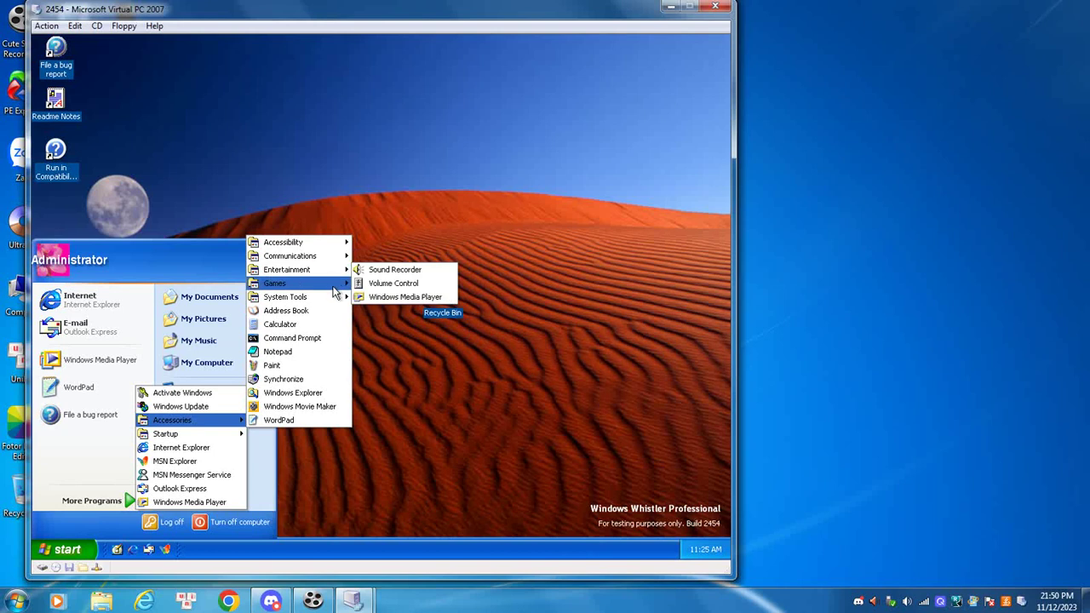
pyautogui.moveTo(348, 302)
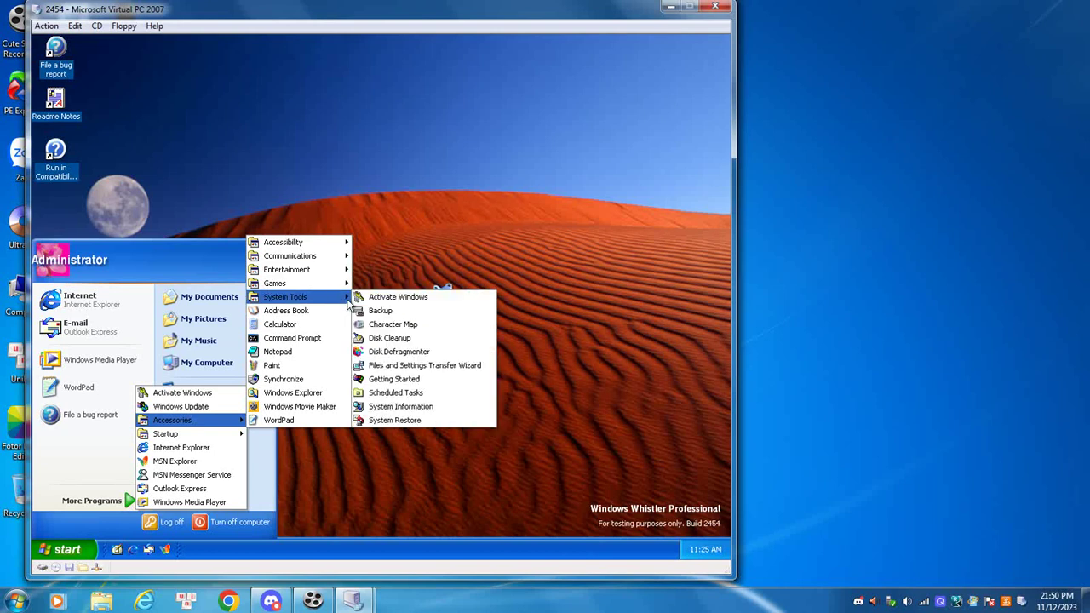
pyautogui.click(385, 381)
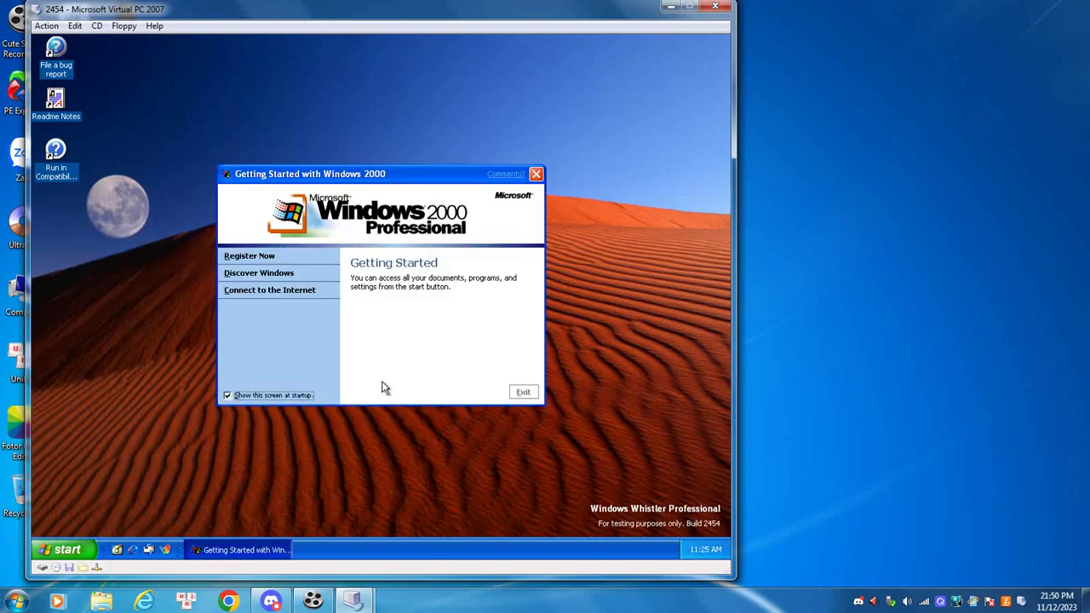
pyautogui.click(536, 174)
# - View the system summary in System Information from the System Tools group, and close the window
pyautogui.click(62, 549)
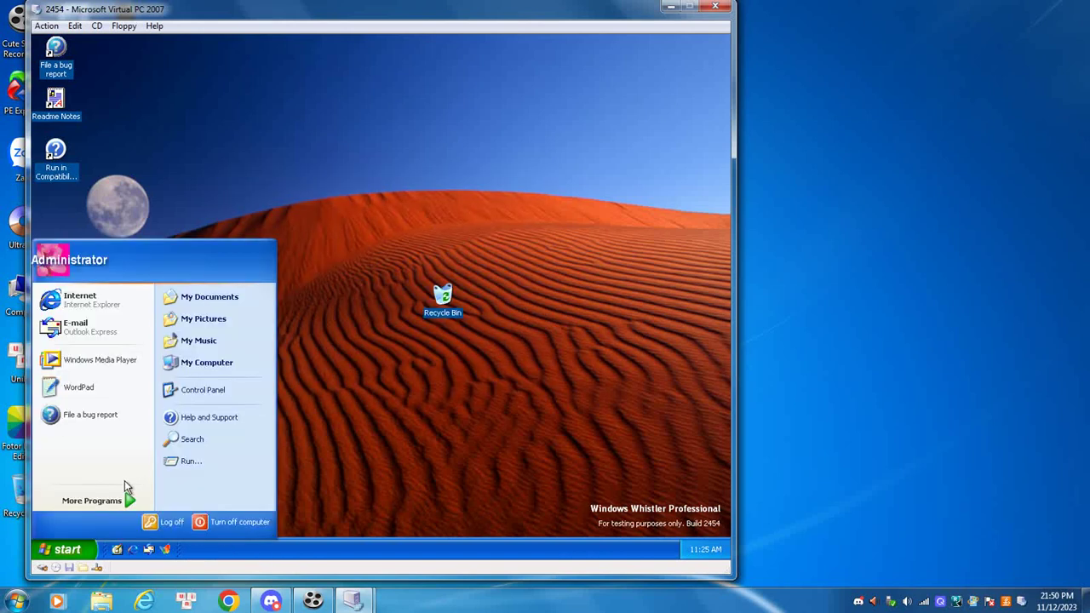
pyautogui.moveTo(126, 498)
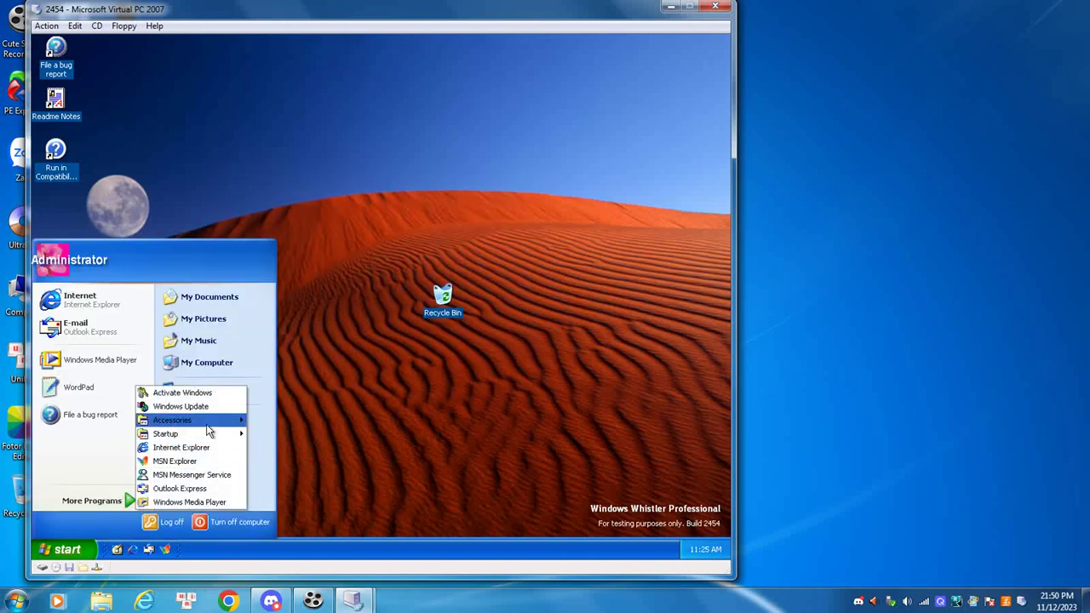
pyautogui.moveTo(218, 426)
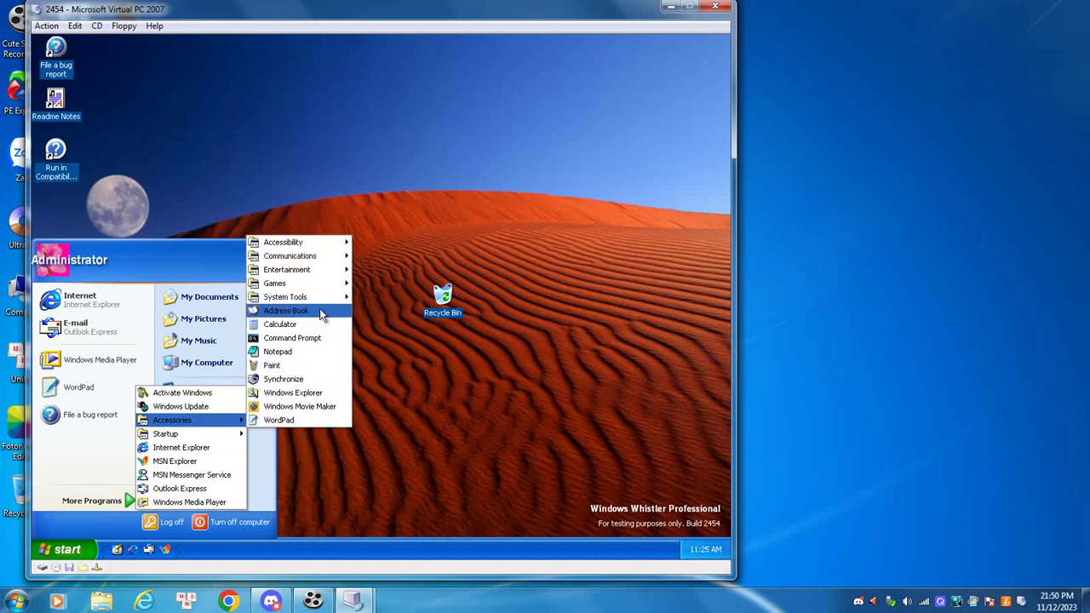
pyautogui.moveTo(338, 300)
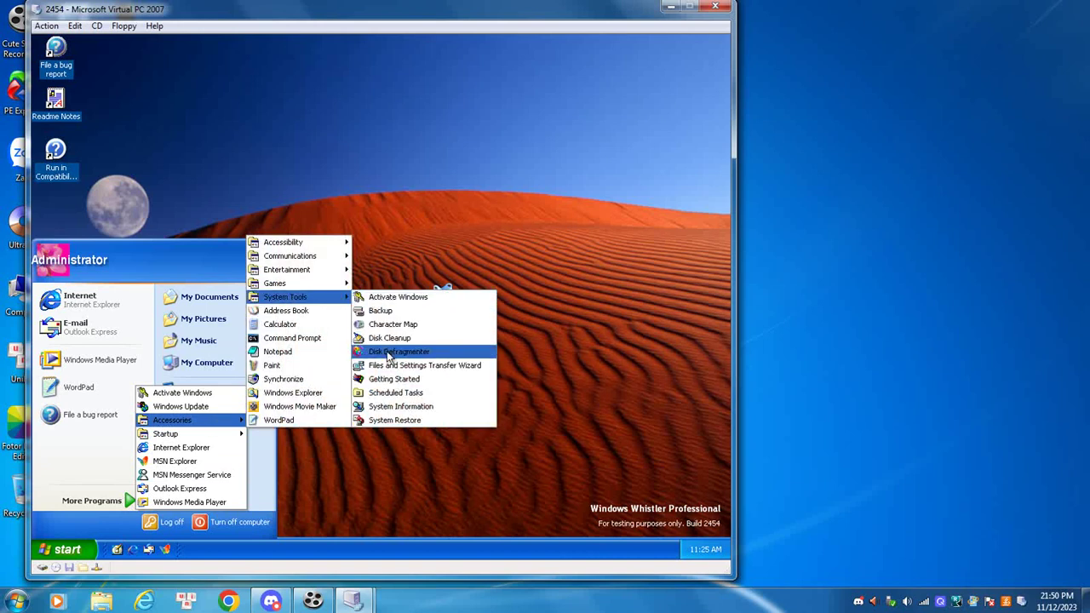
pyautogui.click(375, 407)
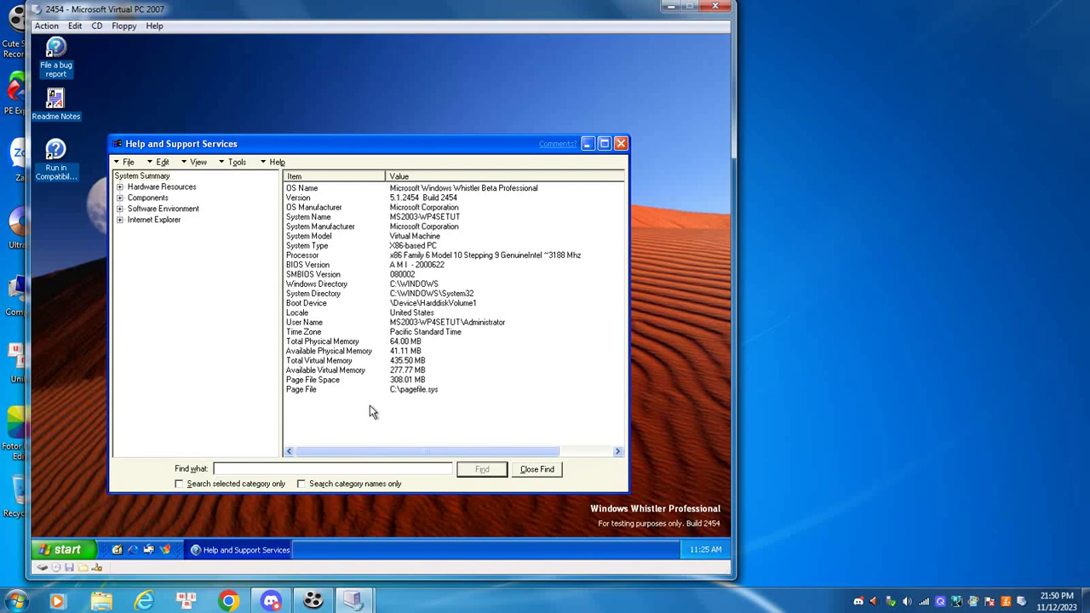
pyautogui.click(620, 143)
# - Open Computer Management from the Administrative Tools in Control Panel
pyautogui.click(61, 549)
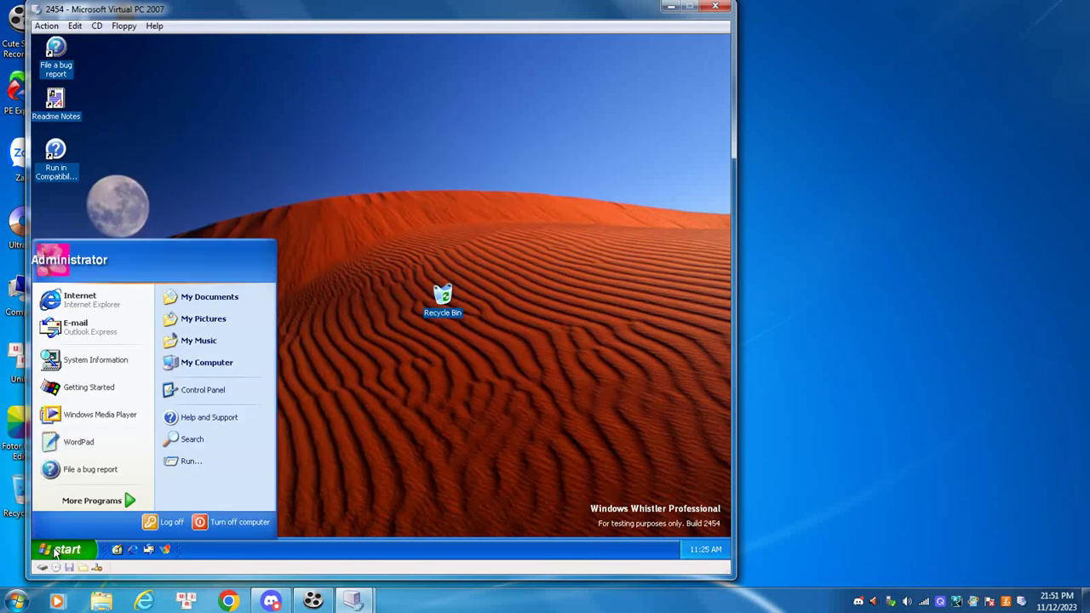
pyautogui.click(194, 391)
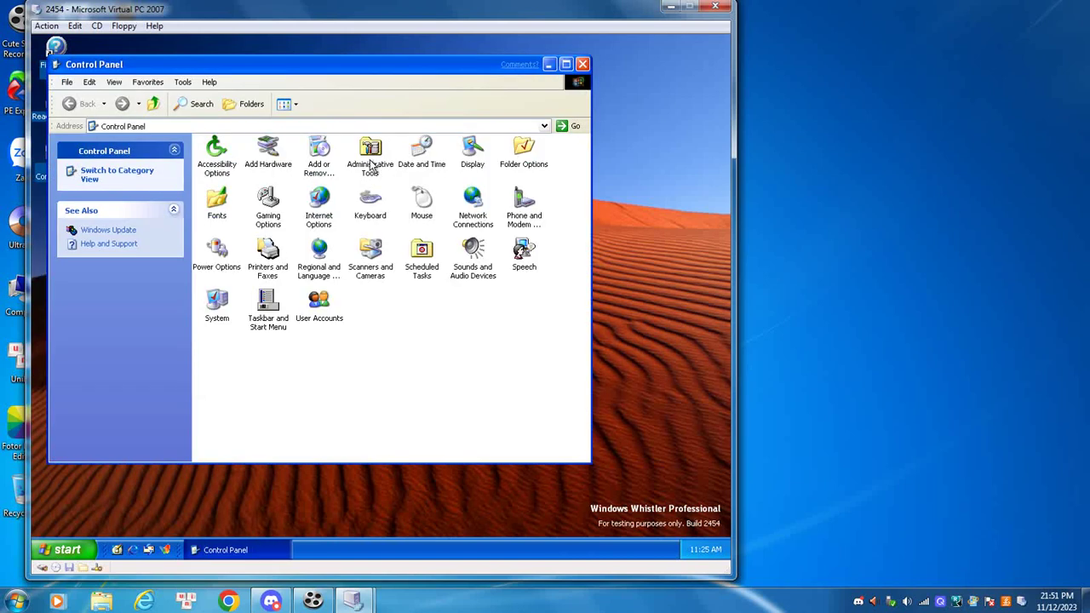
pyautogui.doubleClick(370, 164)
pyautogui.click(368, 168)
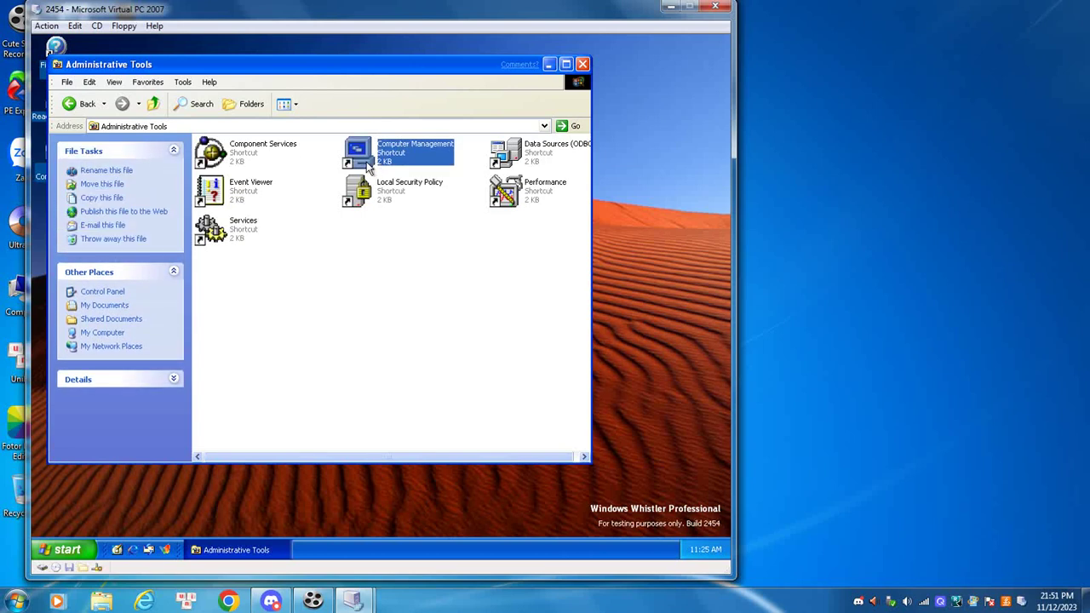
pyautogui.doubleClick(372, 166)
# - View the properties of the Computer Management (Local) root node and close the dialog without changes
pyautogui.rightClick(181, 155)
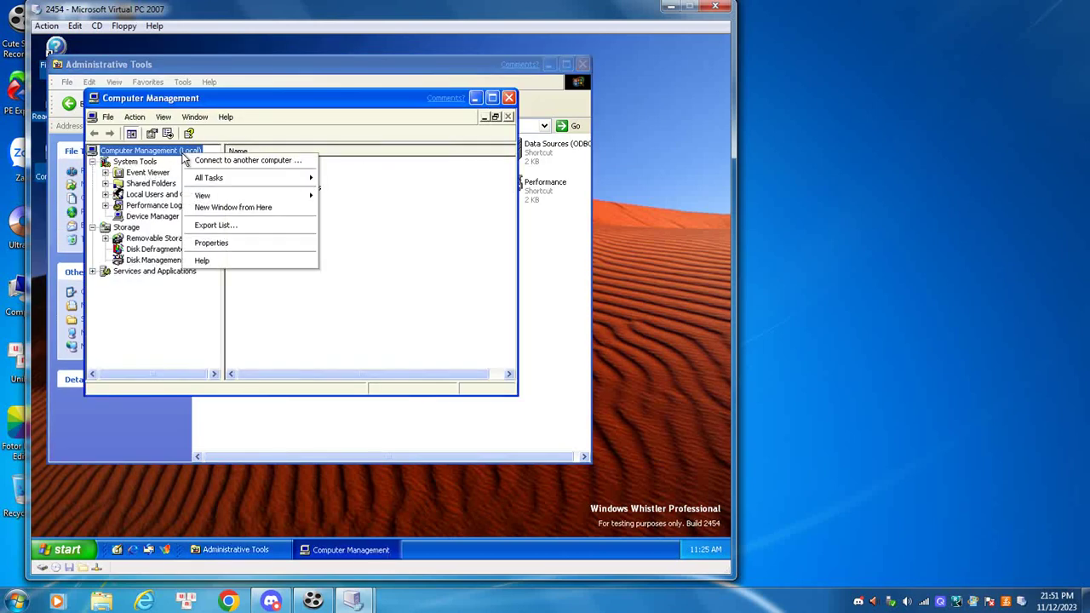
pyautogui.click(196, 241)
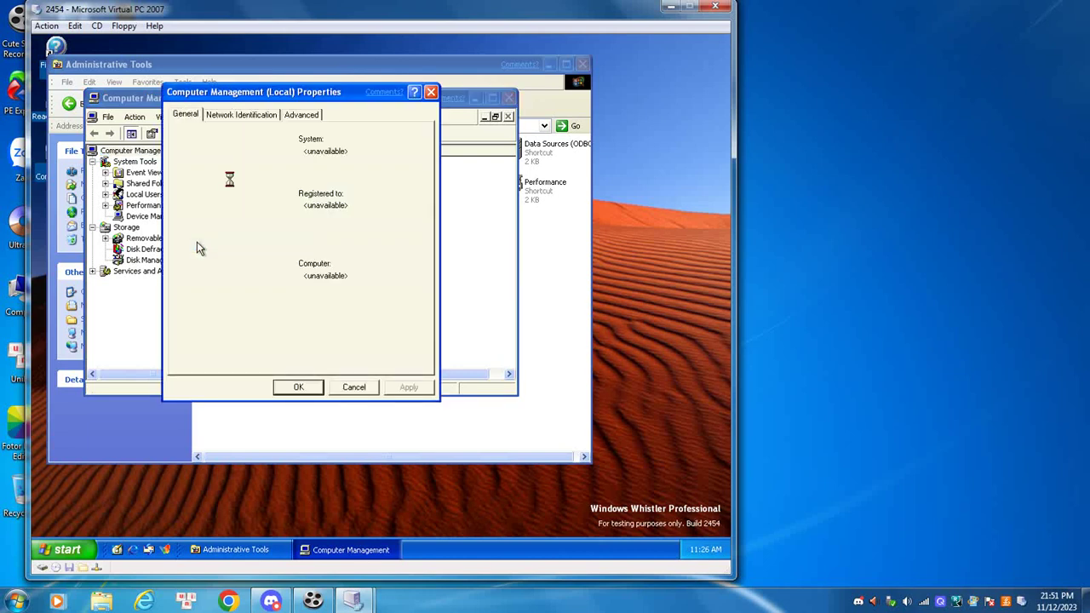
pyautogui.click(430, 92)
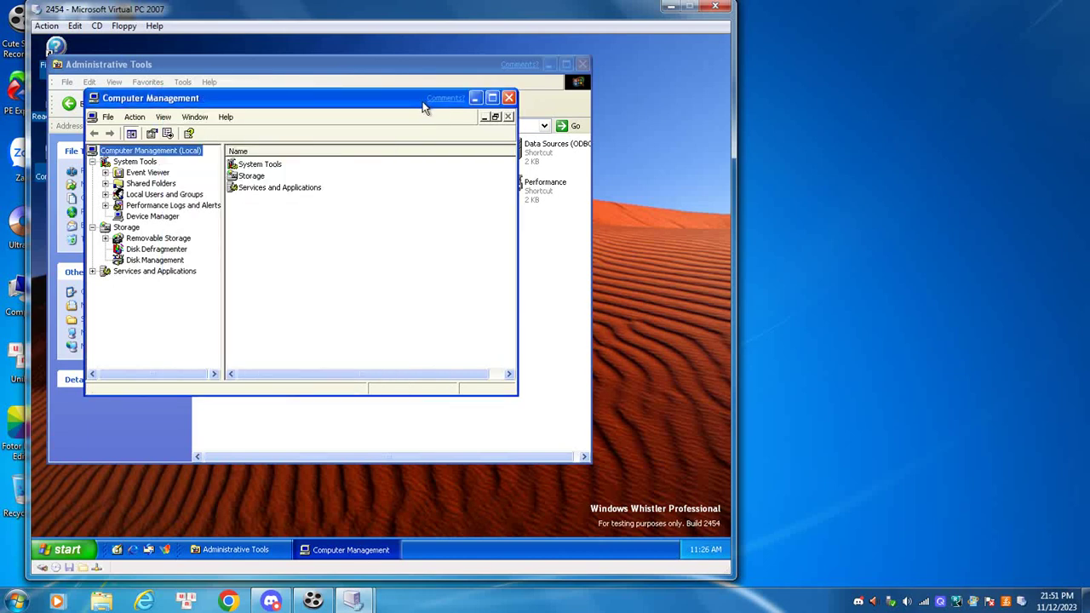
# - Examine the System Tools nodes: Event Viewer, Shared Folders, Local Users and Groups, Performance Logs and Alerts, and Device Manager
pyautogui.click(150, 162)
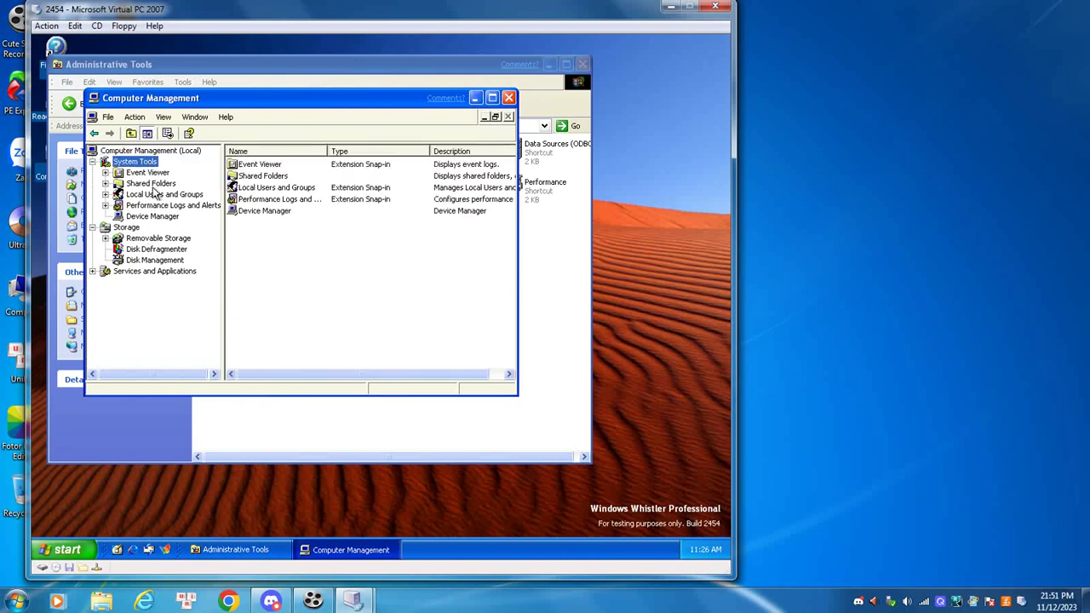
pyautogui.click(166, 172)
pyautogui.click(162, 183)
pyautogui.click(161, 194)
pyautogui.click(150, 207)
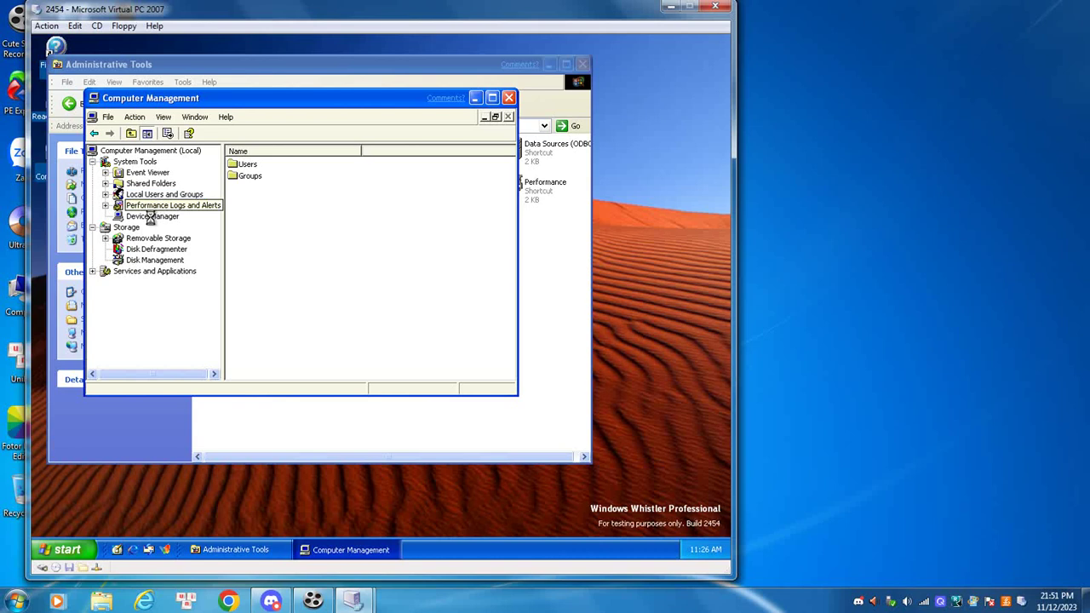
pyautogui.click(150, 217)
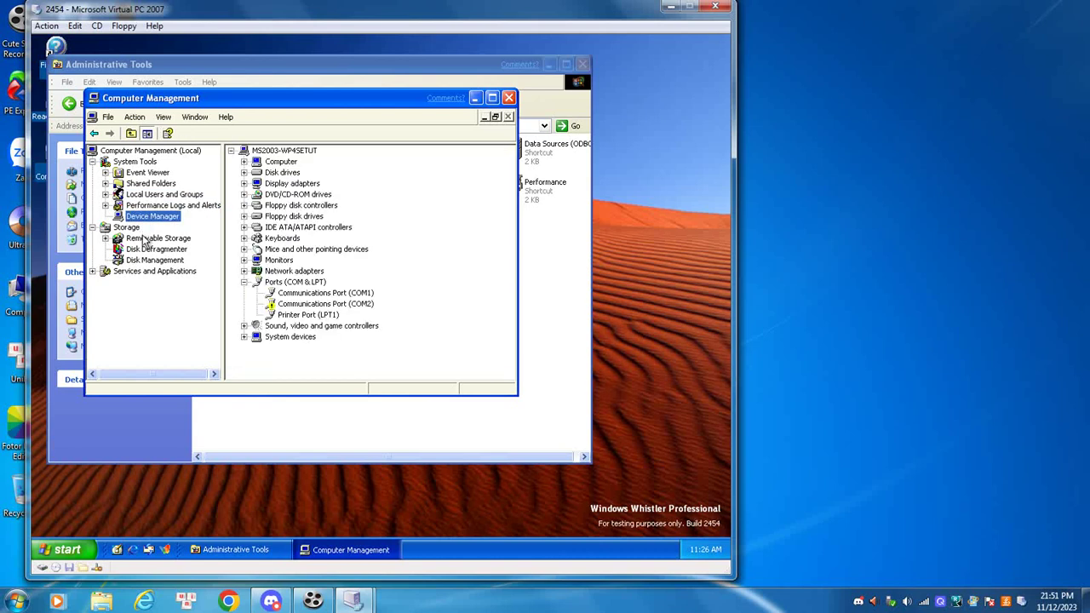
# - Examine Removable Storage, Disk Defragmenter, Disk Management, and Services and Applications, and close Computer Management
pyautogui.click(143, 239)
pyautogui.click(150, 250)
pyautogui.click(152, 260)
pyautogui.click(155, 270)
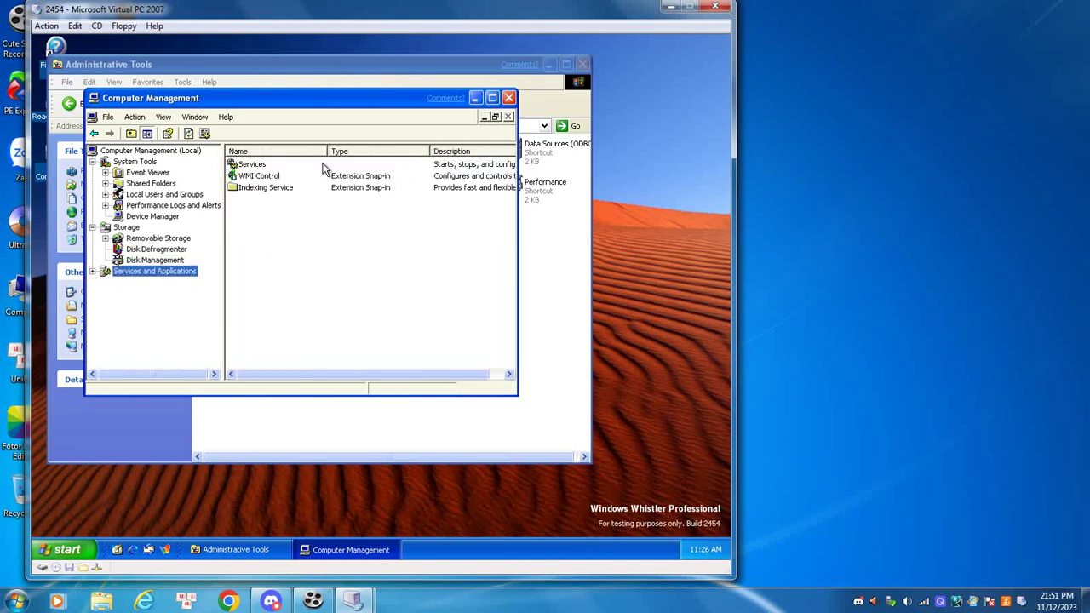
pyautogui.click(509, 97)
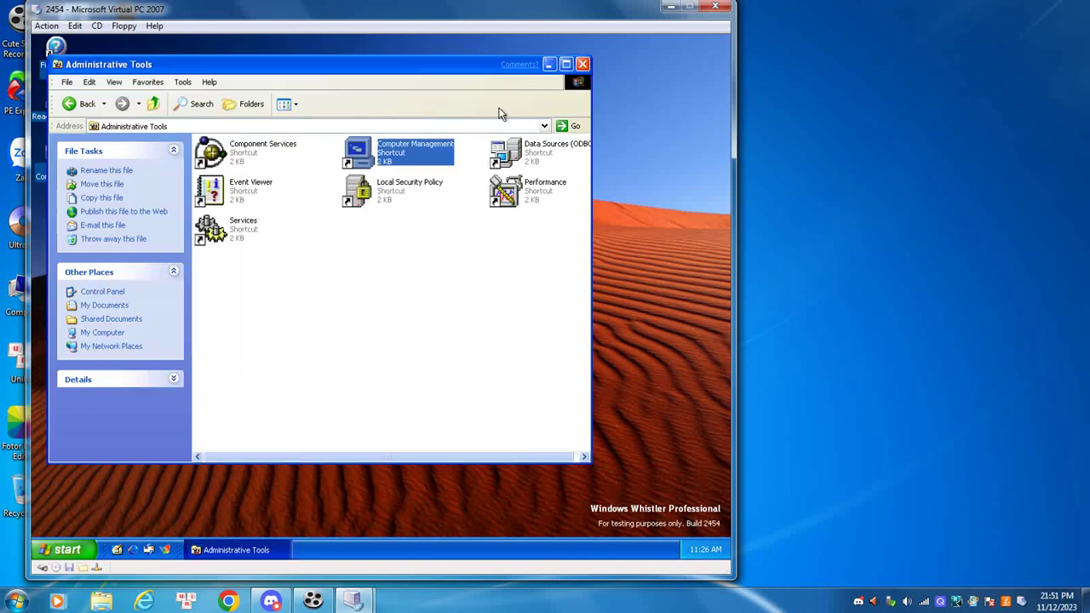
# - View the Component Services console from Administrative Tools and close it
pyautogui.click(249, 151)
pyautogui.doubleClick(252, 151)
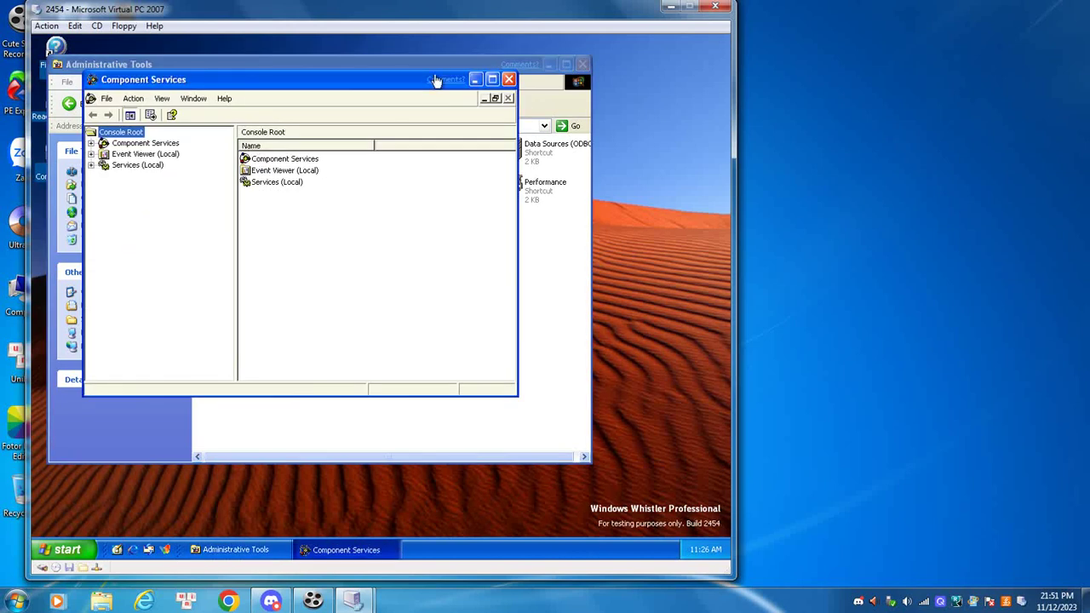
pyautogui.click(510, 79)
# - Try the Data Sources (ODBC) tool and open Local Security Policy from Administrative Tools
pyautogui.doubleClick(514, 148)
pyautogui.click(529, 176)
pyautogui.click(407, 194)
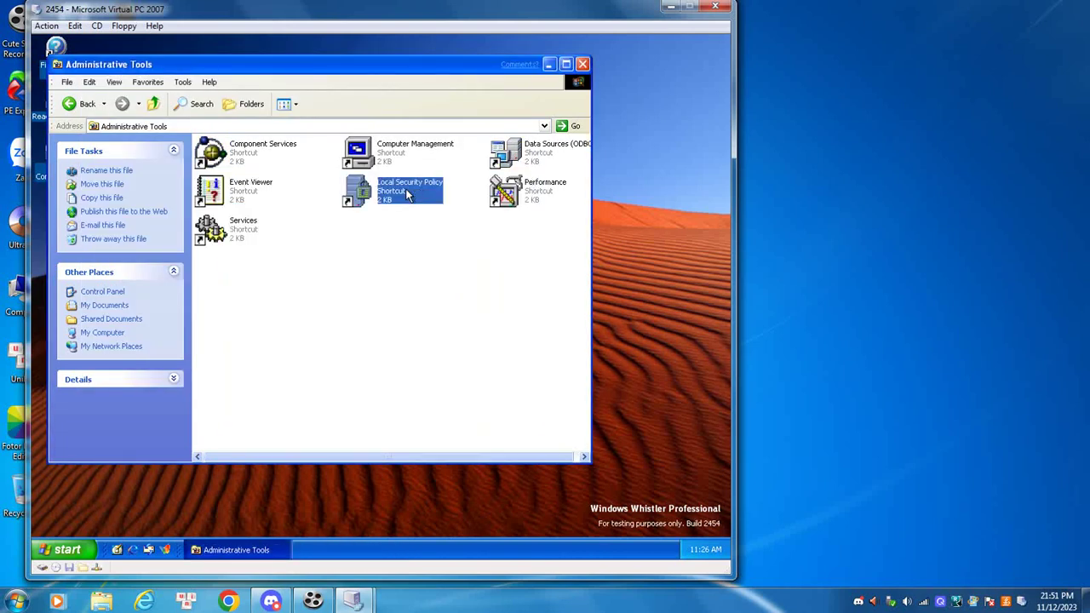
pyautogui.doubleClick(407, 194)
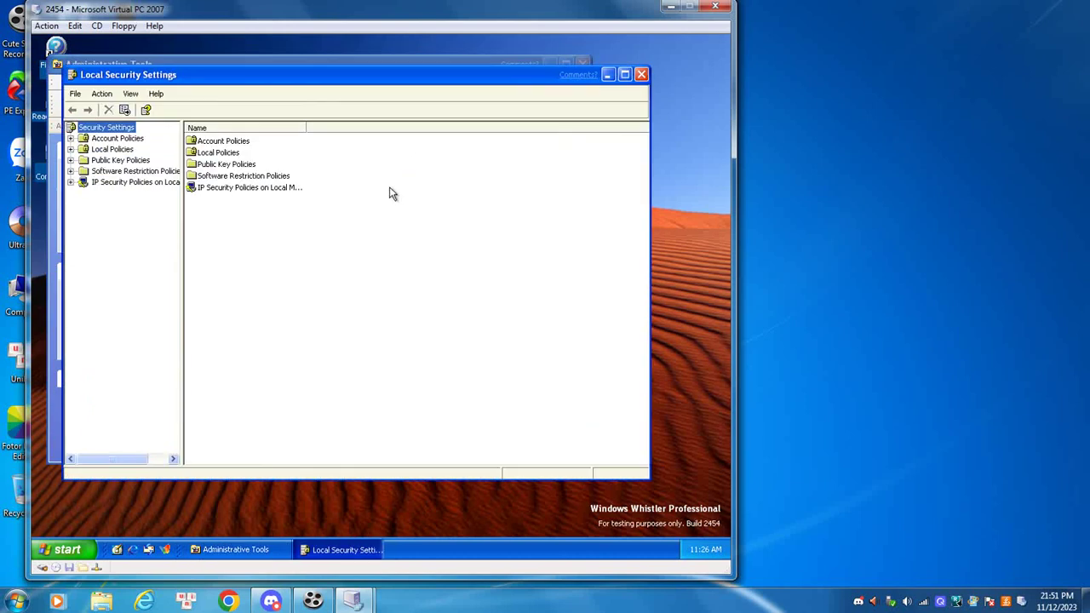
# - Close the Local Security Settings console and the Administrative Tools window
pyautogui.click(641, 75)
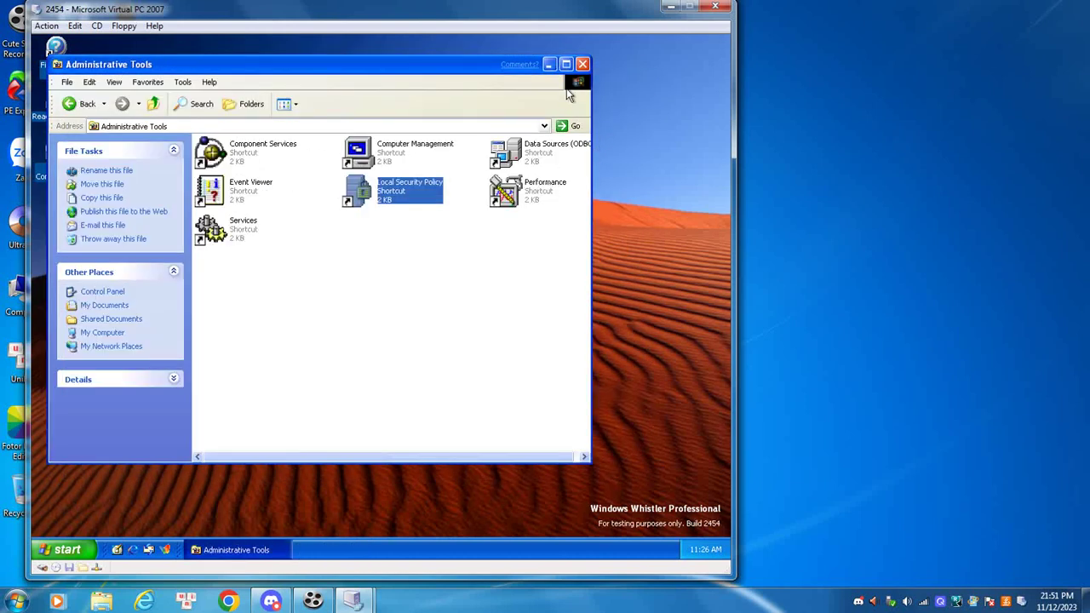
pyautogui.click(582, 65)
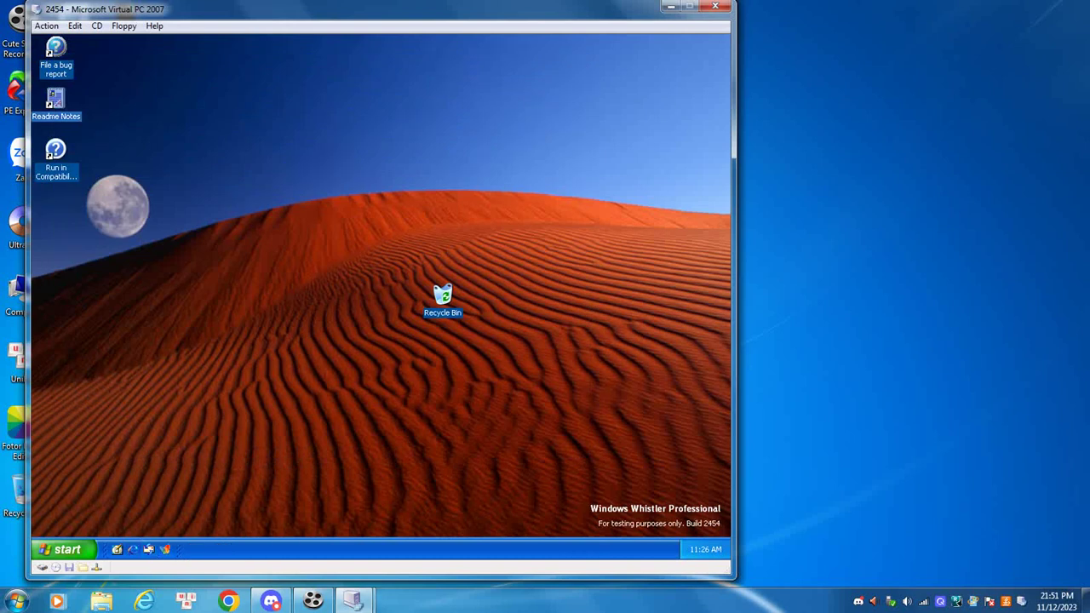
# - Browse the installed programs to the Accessories games and launch Minesweeper
pyautogui.click(70, 549)
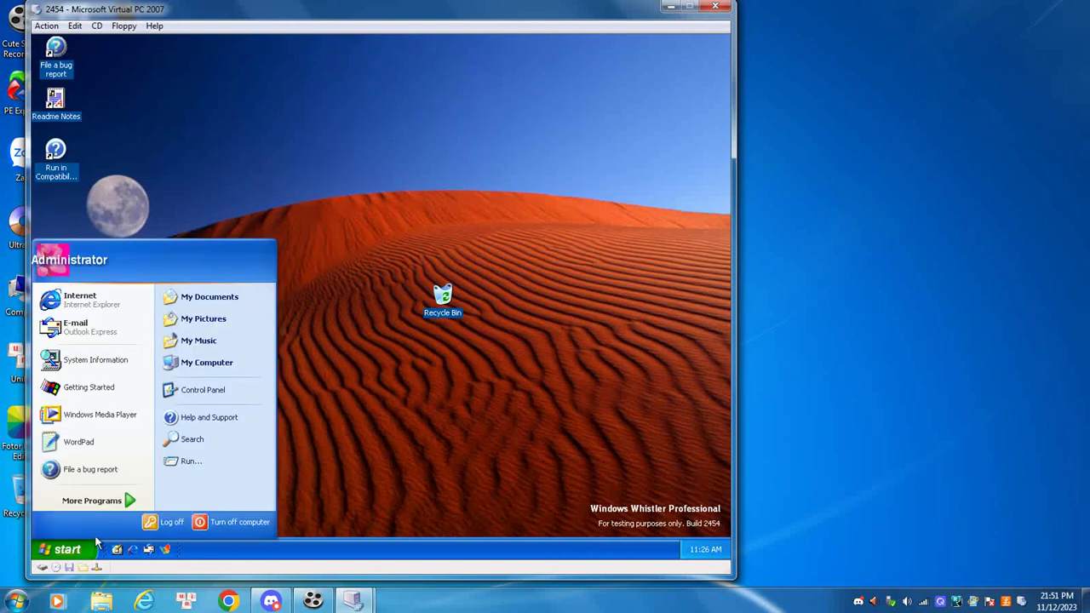
pyautogui.moveTo(115, 503)
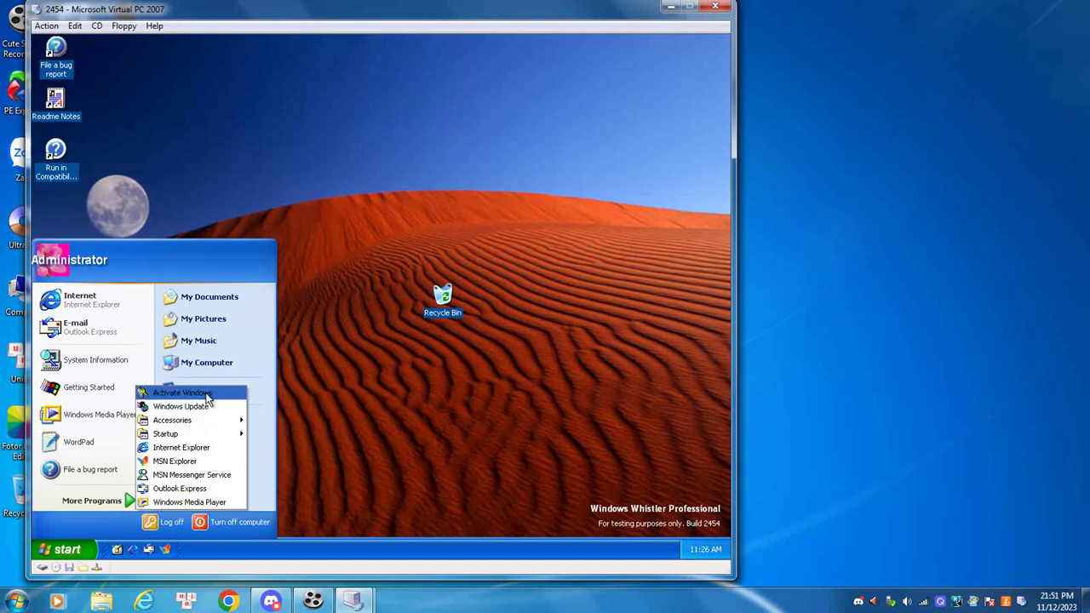
pyautogui.moveTo(214, 423)
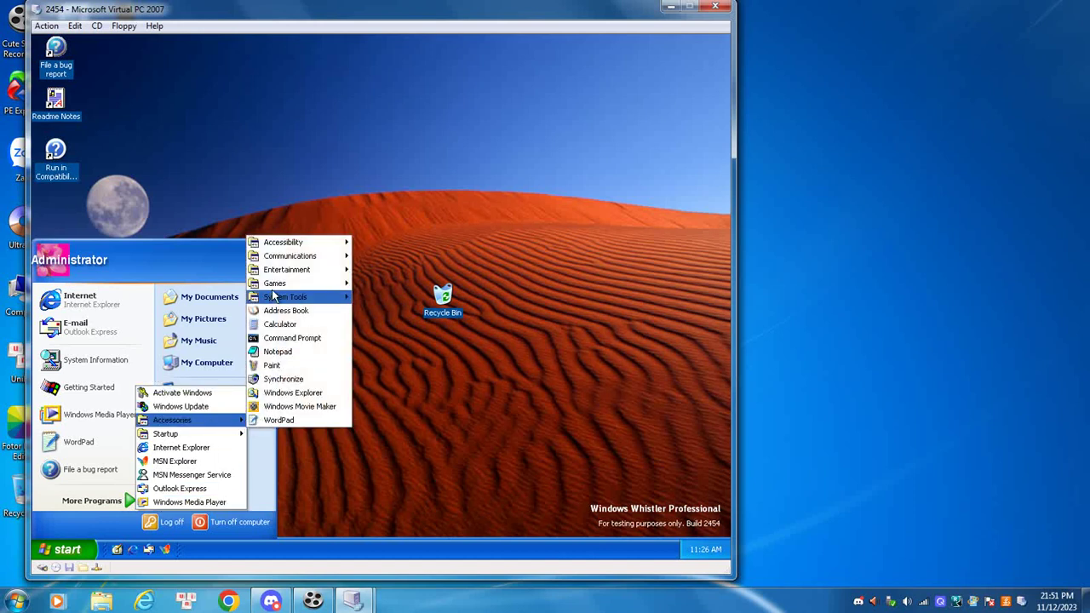
pyautogui.moveTo(280, 286)
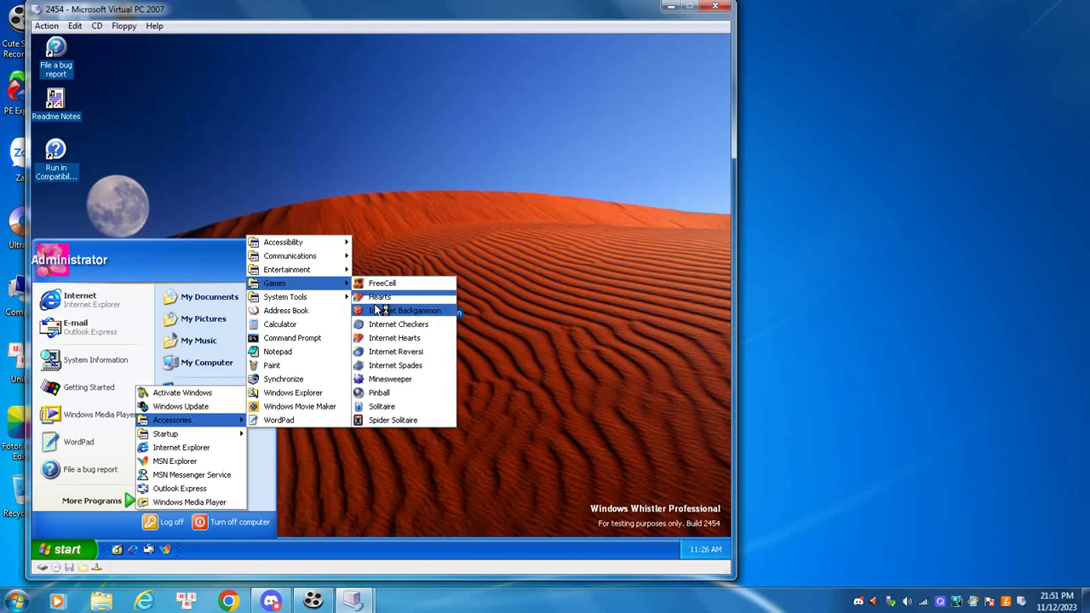
pyautogui.click(385, 379)
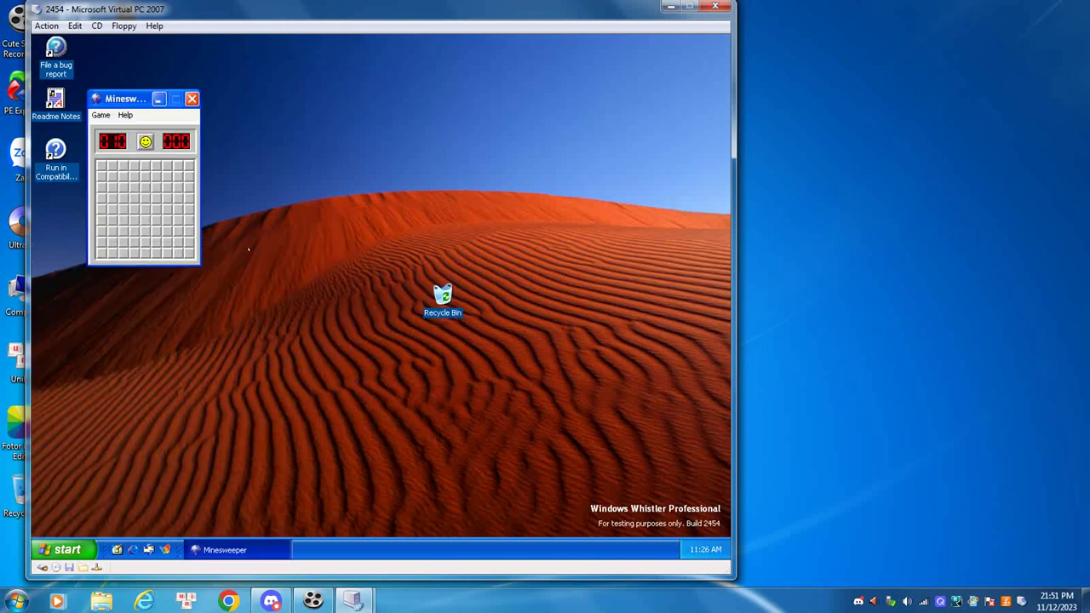
# - Play a short round of Minesweeper by uncovering several cells on the board, and close the game
pyautogui.click(166, 203)
pyautogui.click(112, 220)
pyautogui.click(101, 241)
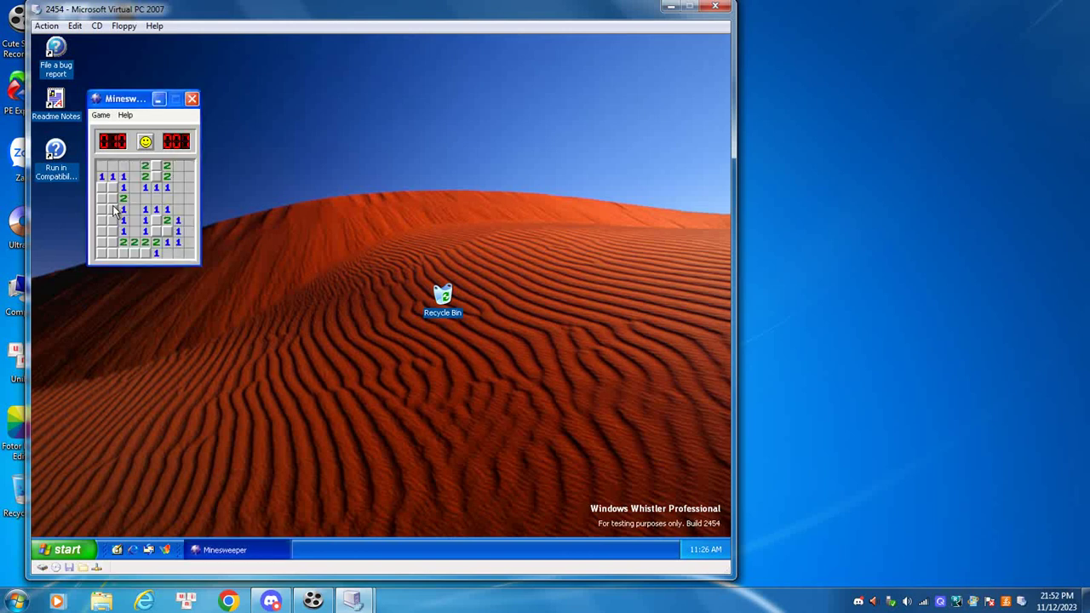
pyautogui.click(112, 186)
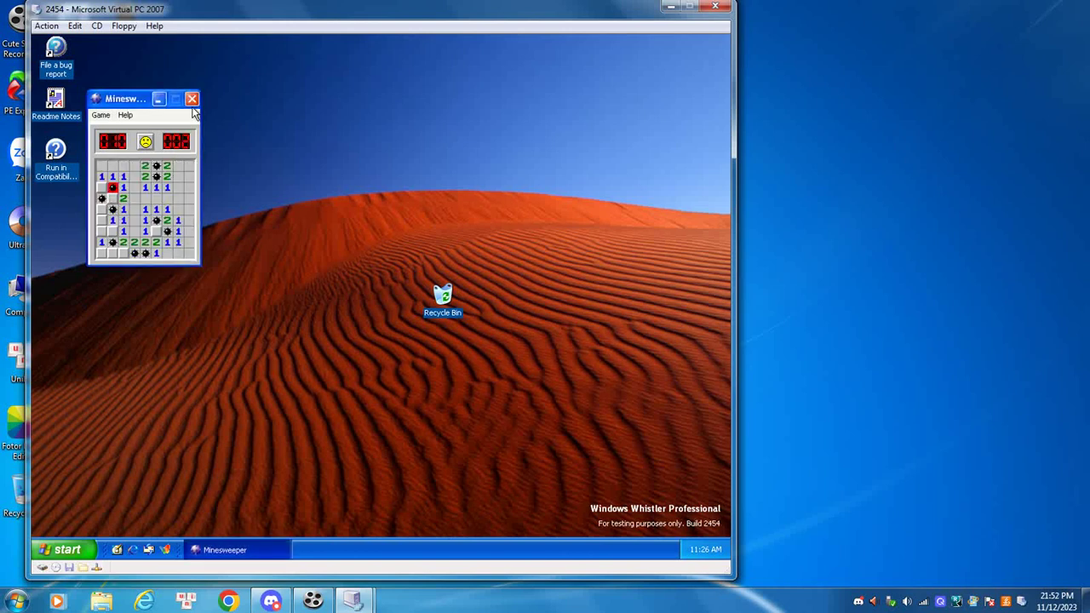
pyautogui.click(191, 100)
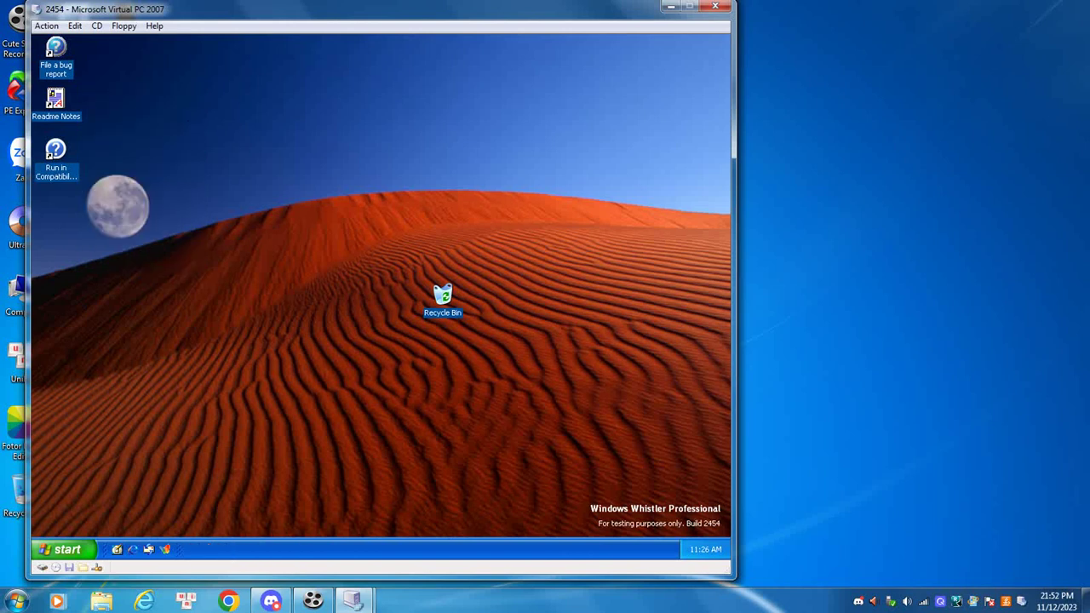
# - Shut down Windows Whistler in the virtual machine with the Turn Off option
pyautogui.click(66, 550)
pyautogui.click(207, 526)
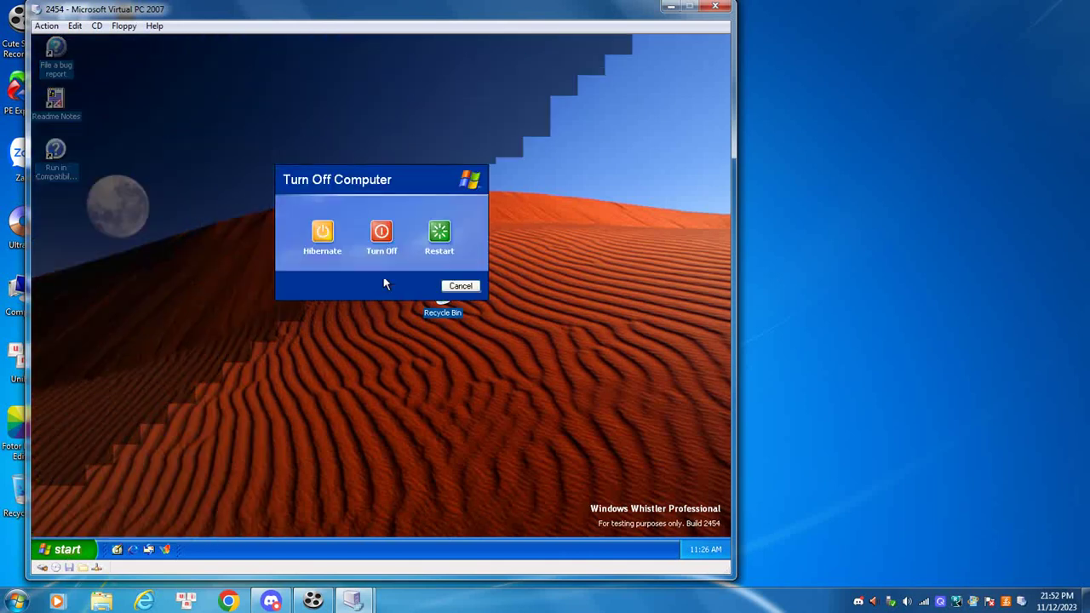
pyautogui.press('Escape')
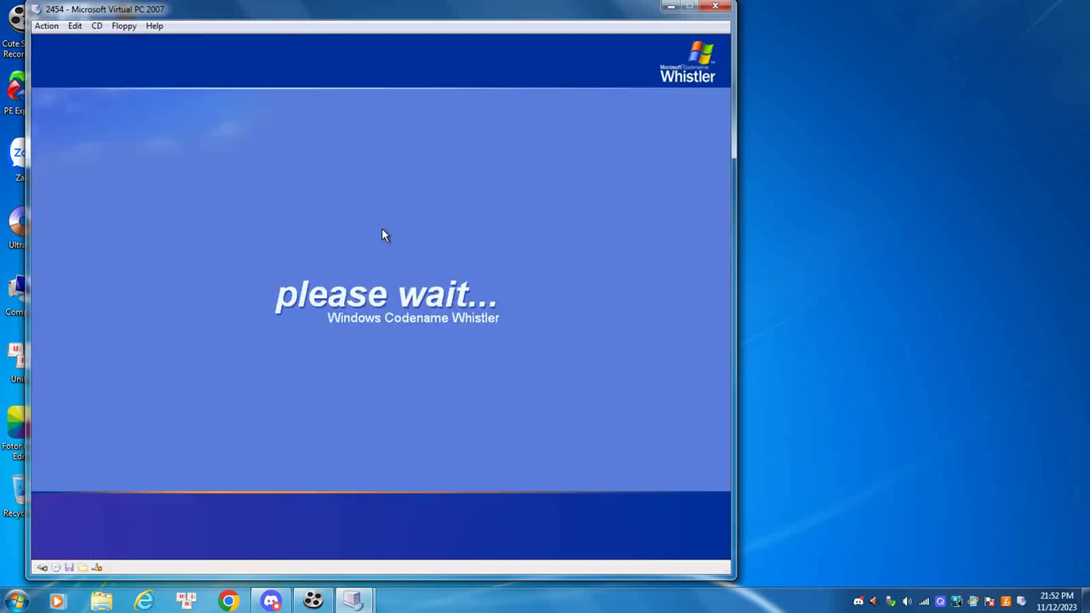